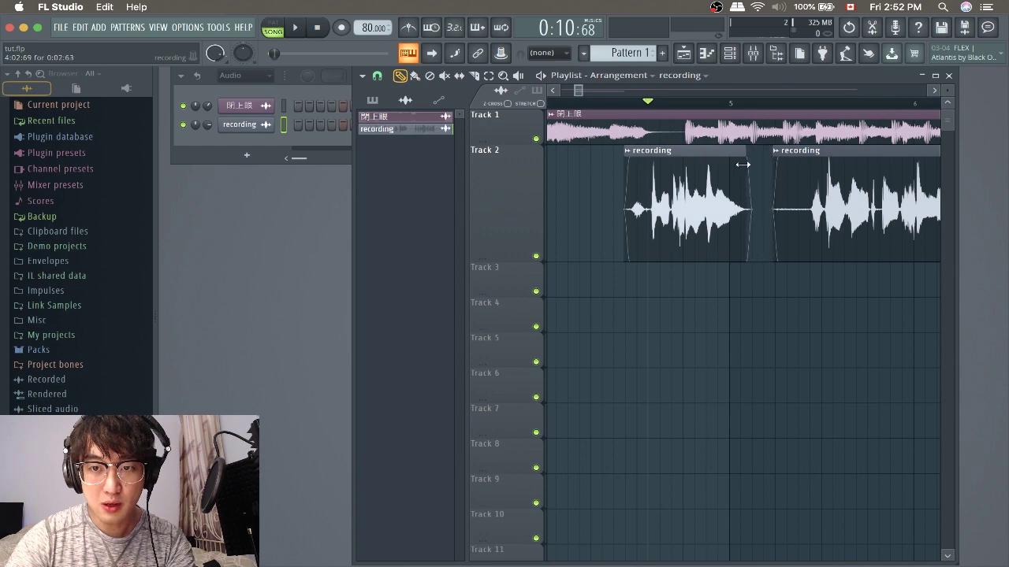
# Consolidate the vocal recording clips on Track 2 into a single audio clip, rendering with the default WAV settings
pyautogui.rightClick(549, 154)
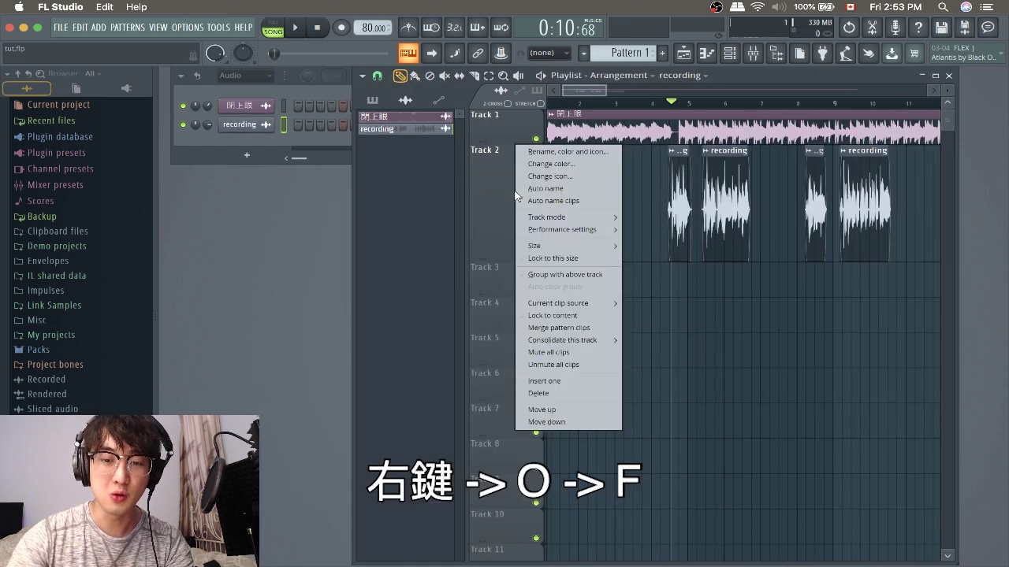
pyautogui.press('o')
pyautogui.press('f')
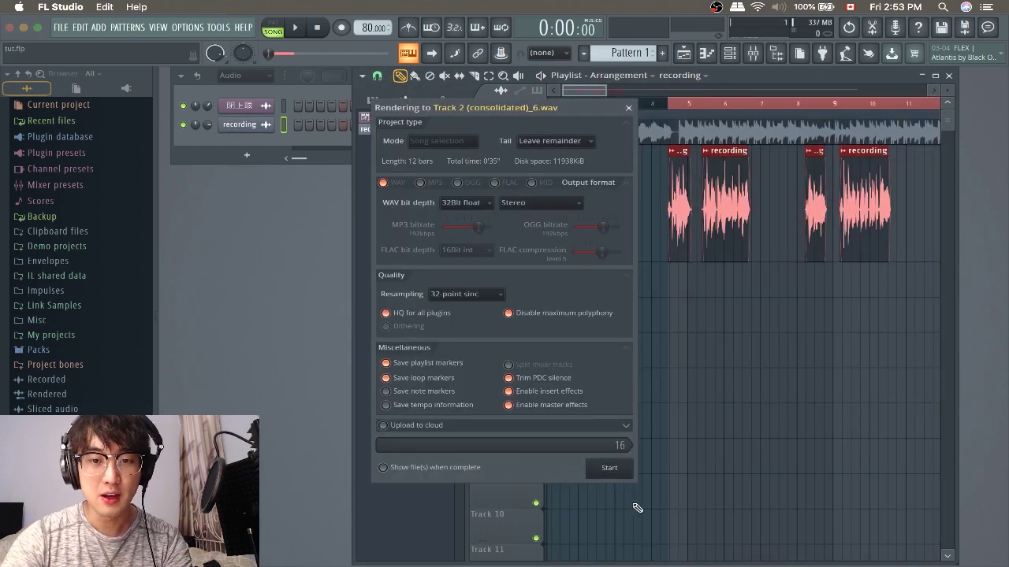
pyautogui.click(611, 469)
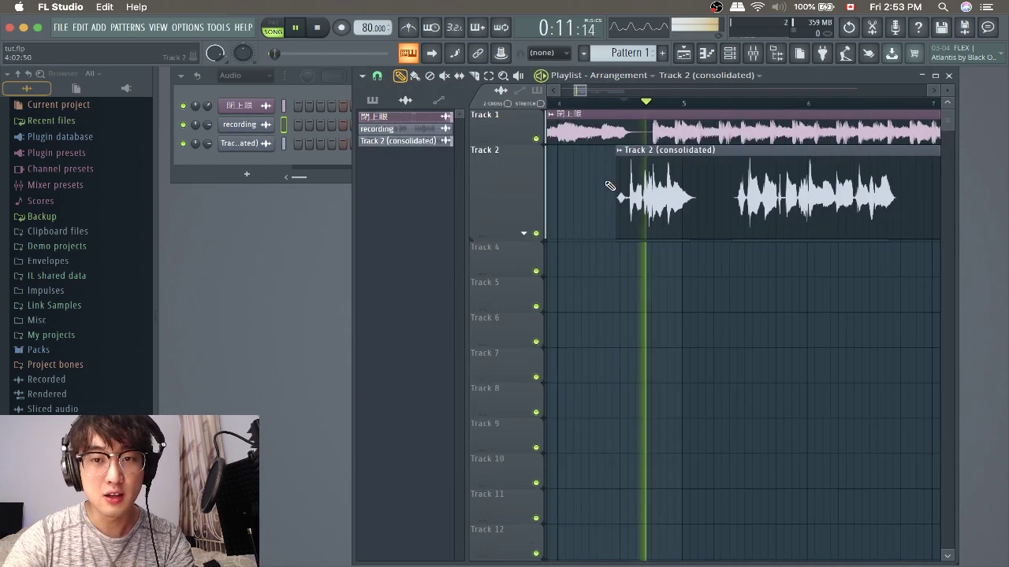
pyautogui.scroll(-3, 630, 209)
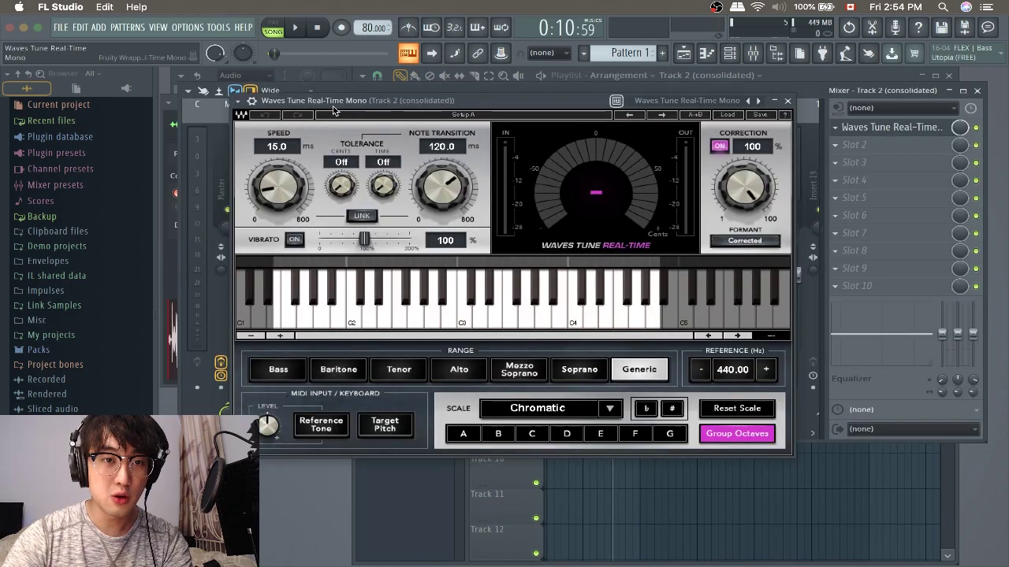
# Enable Target Pitch in Waves Tune Real-Time Mono and set the plugin's MIDI input port in its wrapper settings
pyautogui.moveTo(333, 102); pyautogui.dragTo(363, 103)
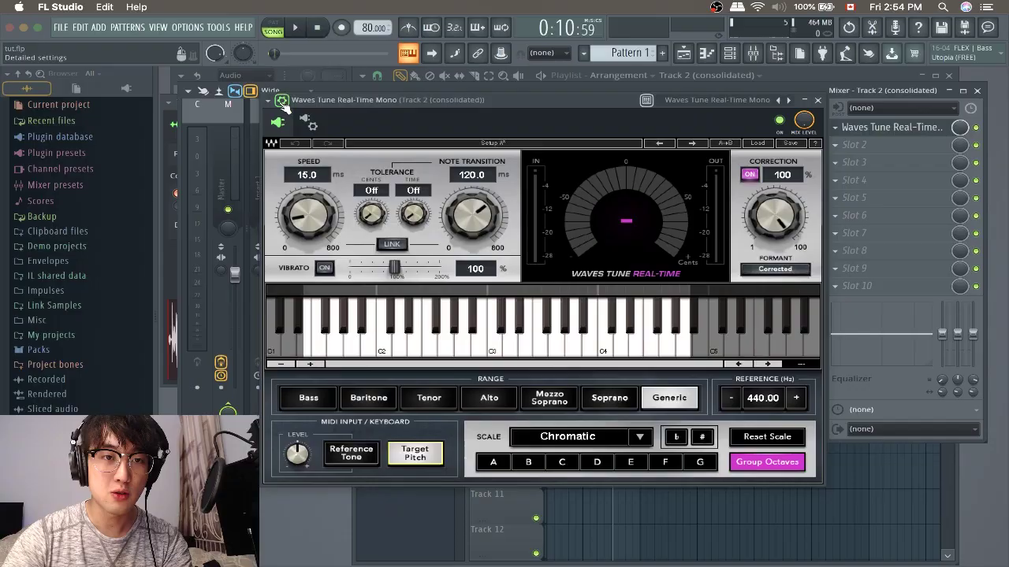
pyautogui.click(281, 100)
pyautogui.click(308, 125)
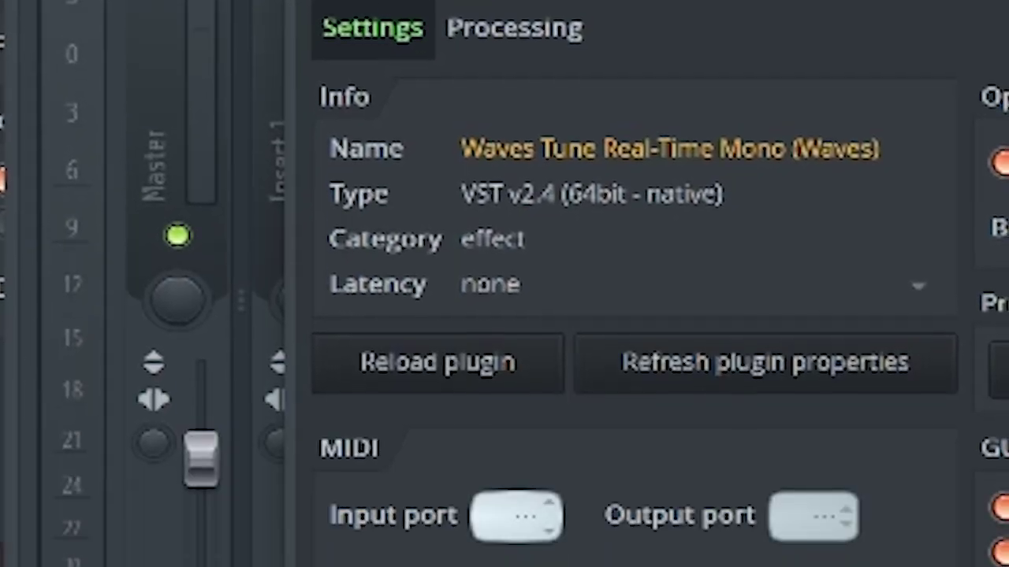
pyautogui.moveTo(513, 338); pyautogui.dragTo(513, 331)
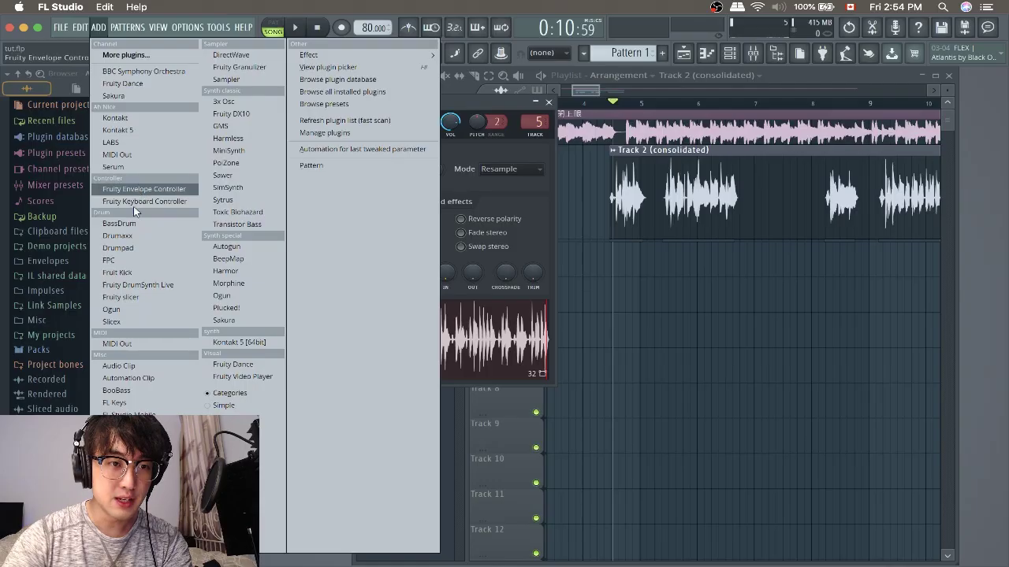
# Add a MIDI Out channel and rename it Tune
pyautogui.click(157, 285)
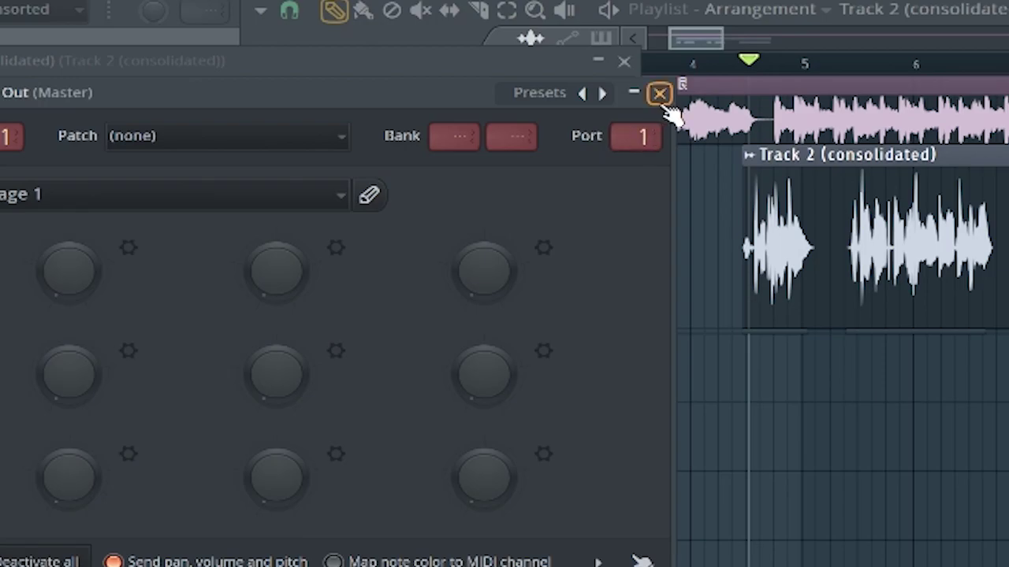
pyautogui.write('T')
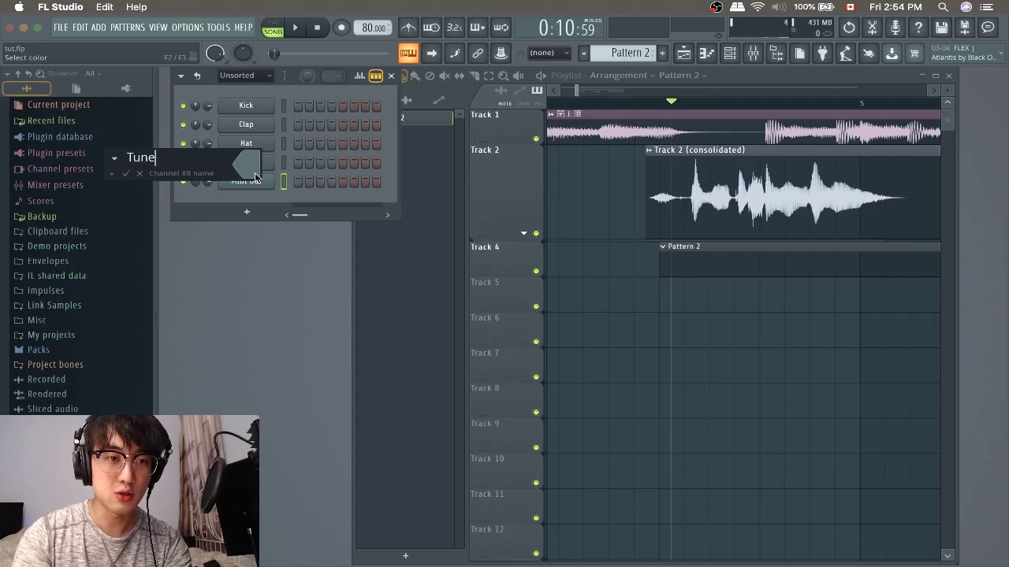
pyautogui.write('une')
pyautogui.press('Return')
# Open the Tune channel's piano roll and enter a target-pitch note while checking it against the song playback
pyautogui.rightClick(242, 183)
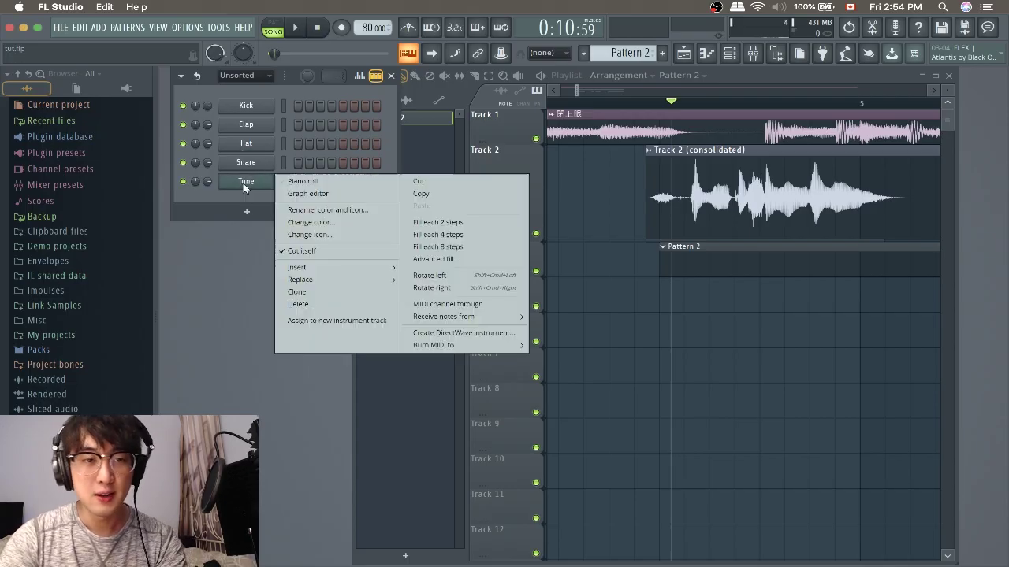
pyautogui.click(299, 182)
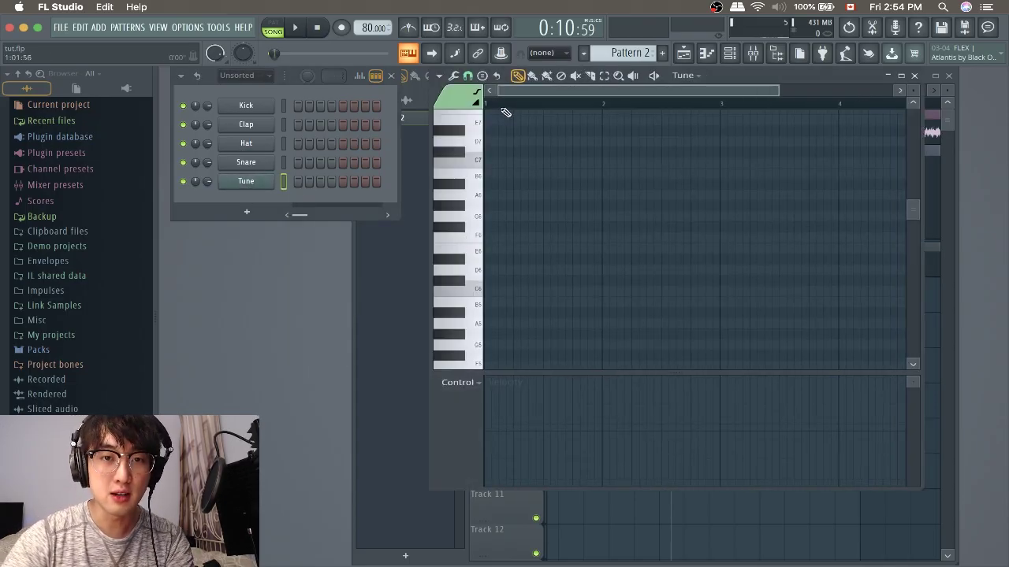
pyautogui.scroll(2, 478, 148)
pyautogui.press('space')
pyautogui.press('space')
pyautogui.moveTo(521, 282); pyautogui.dragTo(505, 289)
pyautogui.press('space')
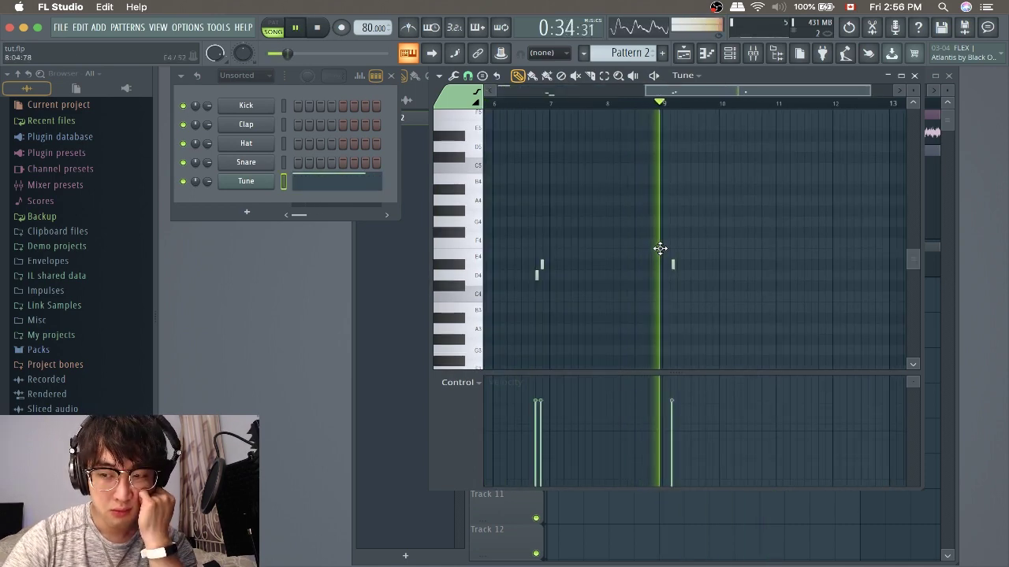
# Examine the target-pitch notes in the Tune piano roll while the song plays
pyautogui.scroll(-3, 659, 244)
pyautogui.scroll(3, 759, 280)
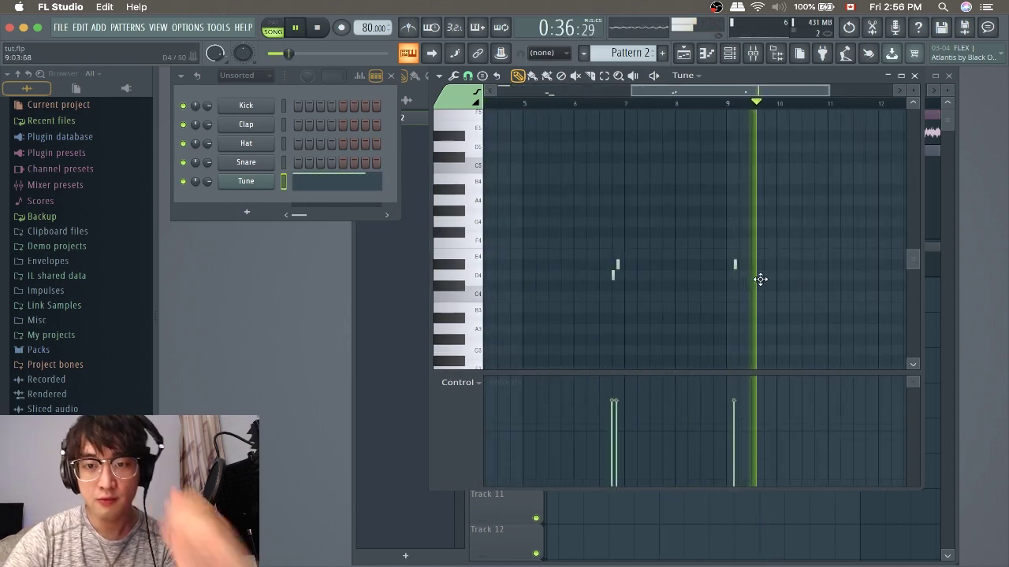
pyautogui.moveTo(731, 272); pyautogui.dragTo(858, 272)
pyautogui.scroll(1, 727, 175)
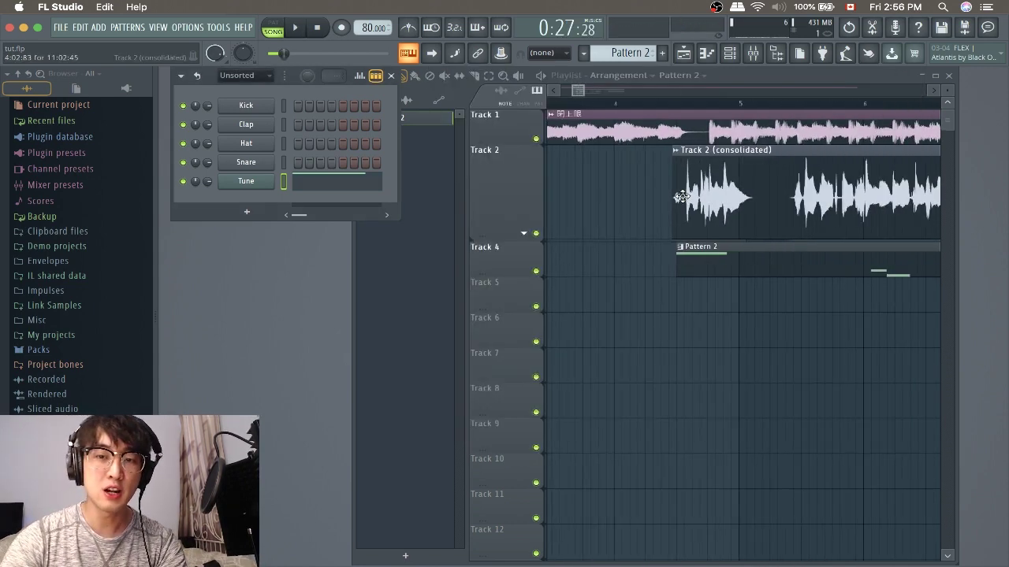
# Group Track 4, which holds the Pattern 2 clip, with the vocal track above it
pyautogui.scroll(-5, 682, 196)
pyautogui.scroll(2, 612, 216)
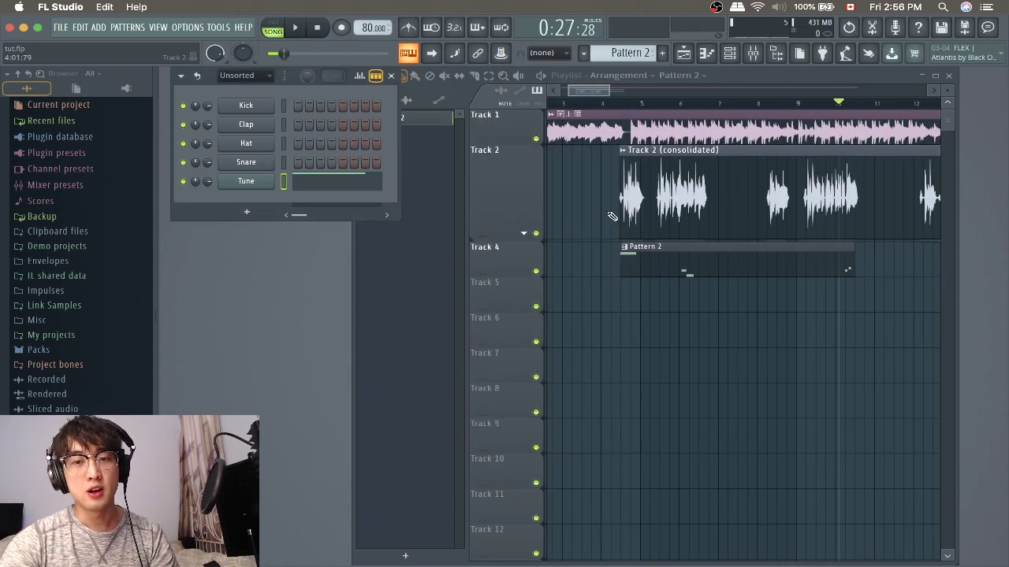
pyautogui.rightClick(506, 251)
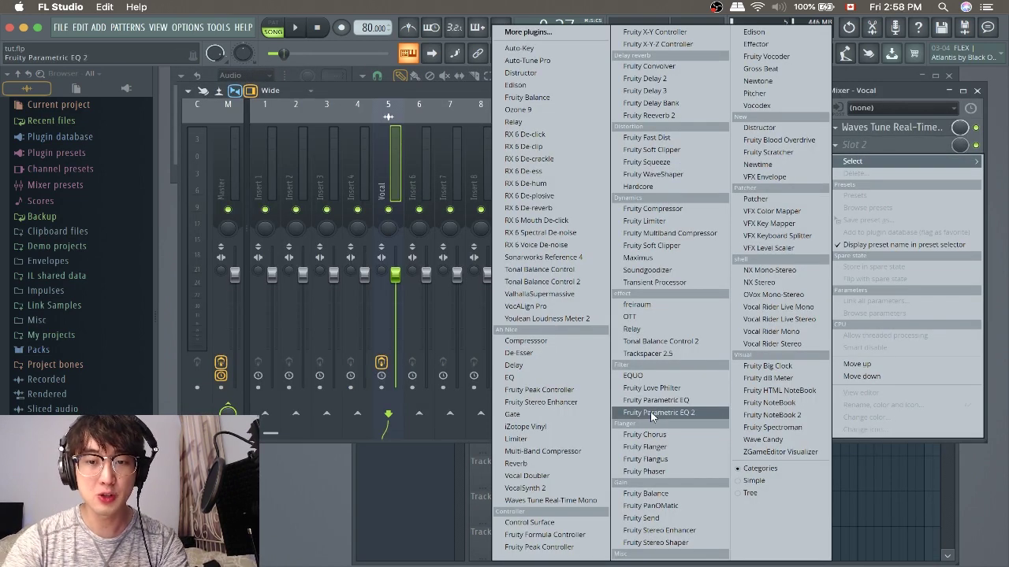
# Load the EQ plugin into the Vocal track's Slot 2, and cut the low end and resonances with narrow bell bands
pyautogui.click(542, 379)
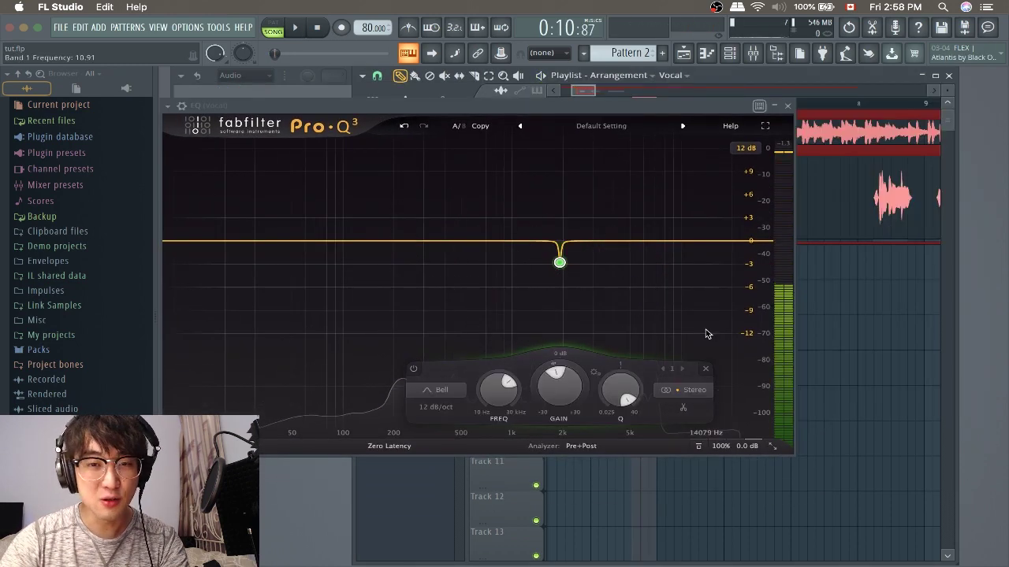
pyautogui.moveTo(559, 263); pyautogui.dragTo(655, 212)
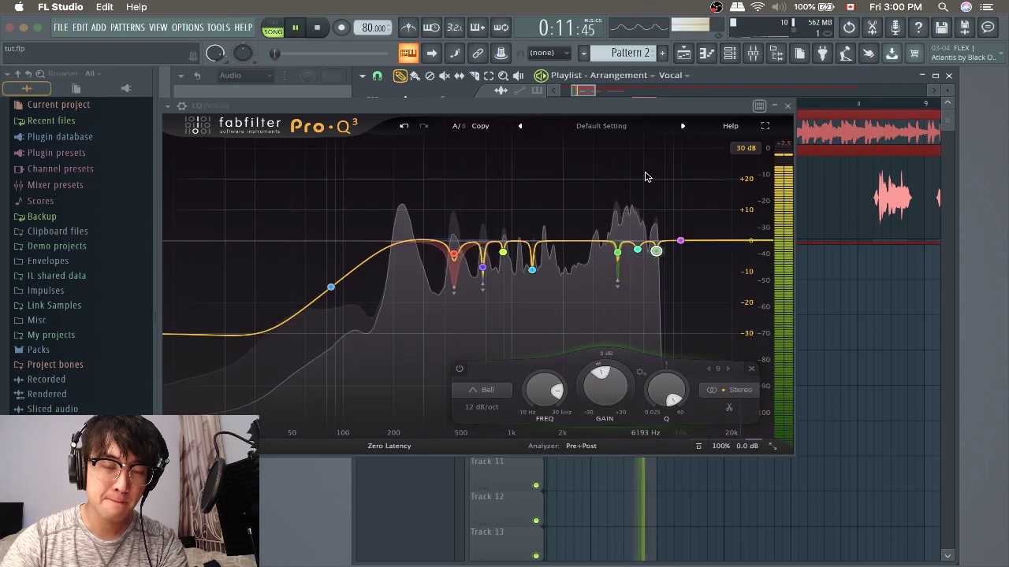
pyautogui.click(787, 105)
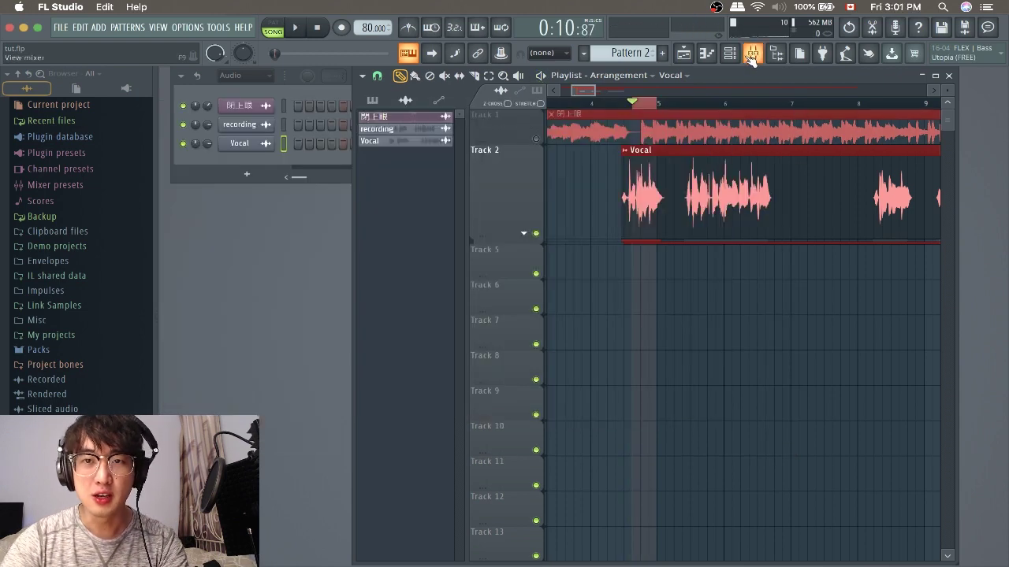
# Add Fruity Limiter to the Vocal track's Slot 3 and switch it to COMP mode to compress the vocal
pyautogui.click(752, 53)
pyautogui.click(853, 161)
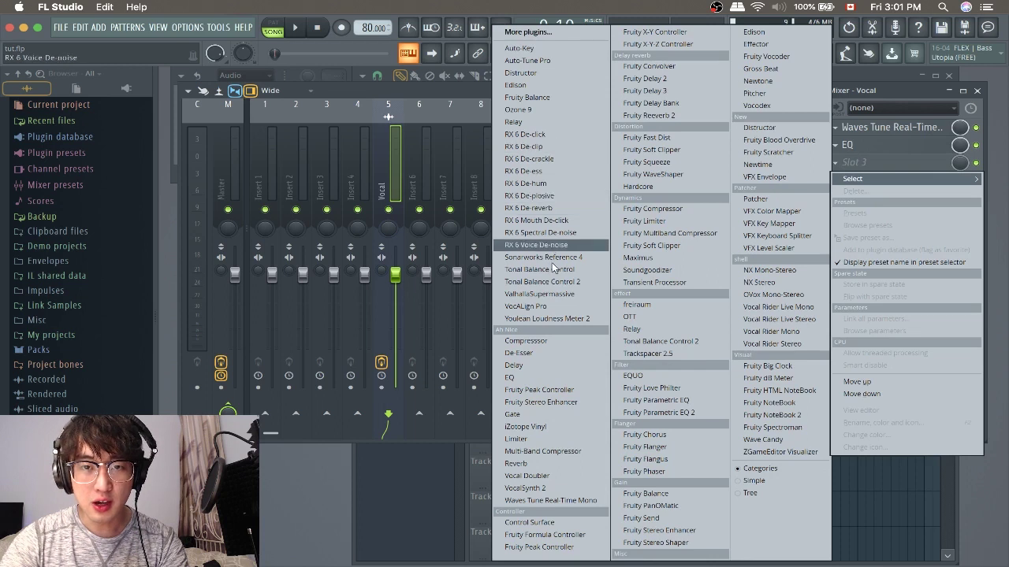
pyautogui.click(644, 221)
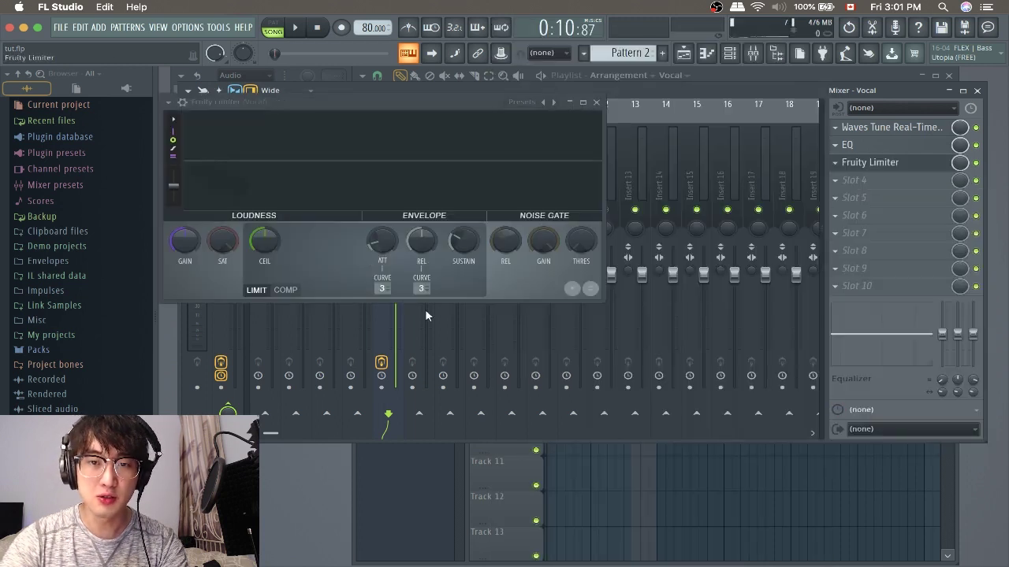
pyautogui.click(286, 290)
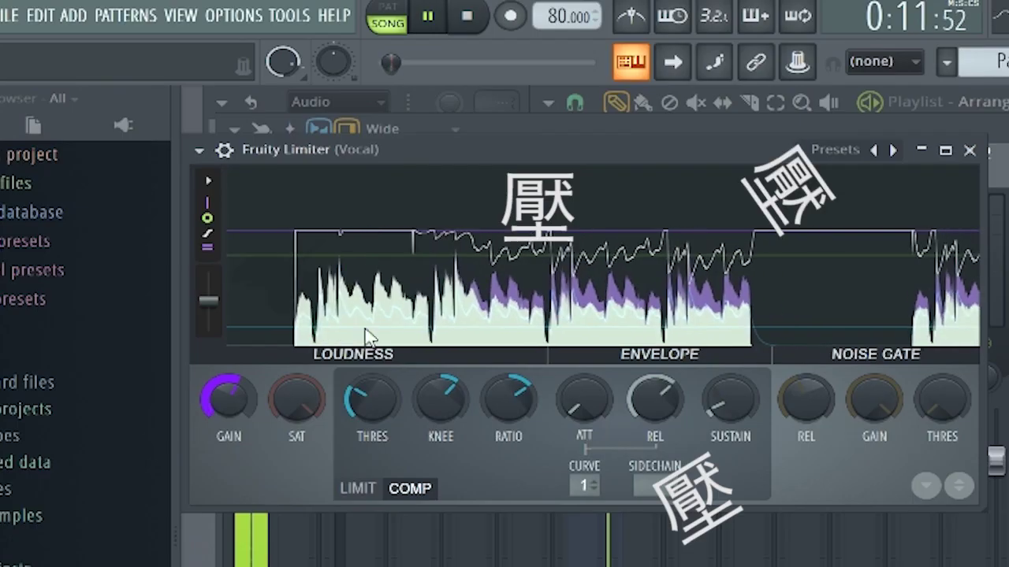
pyautogui.press('space')
pyautogui.click(596, 102)
# Load the FabFilter Pro-DS De-Esser into the Vocal track's Slot 4
pyautogui.click(834, 180)
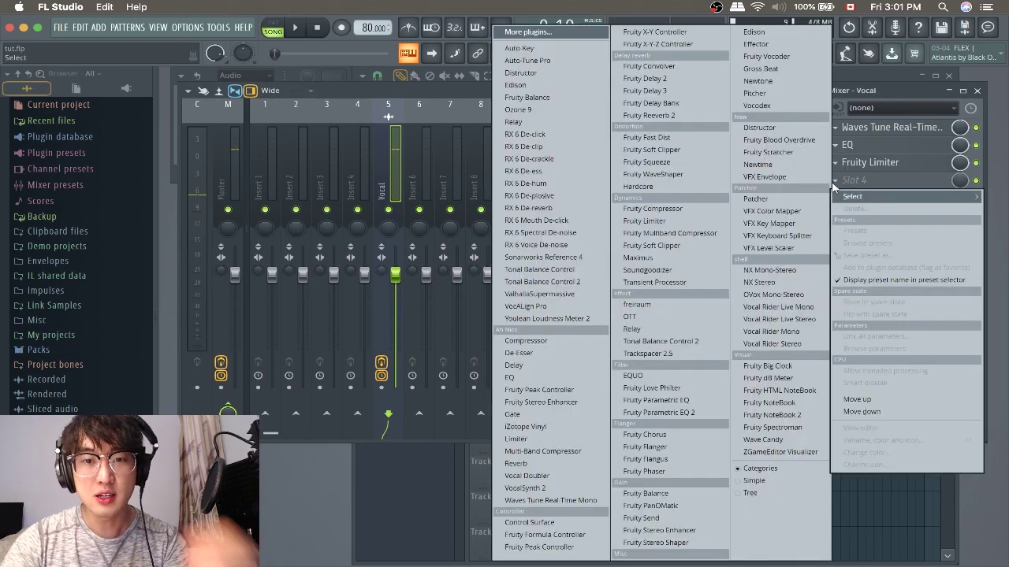
pyautogui.click(554, 359)
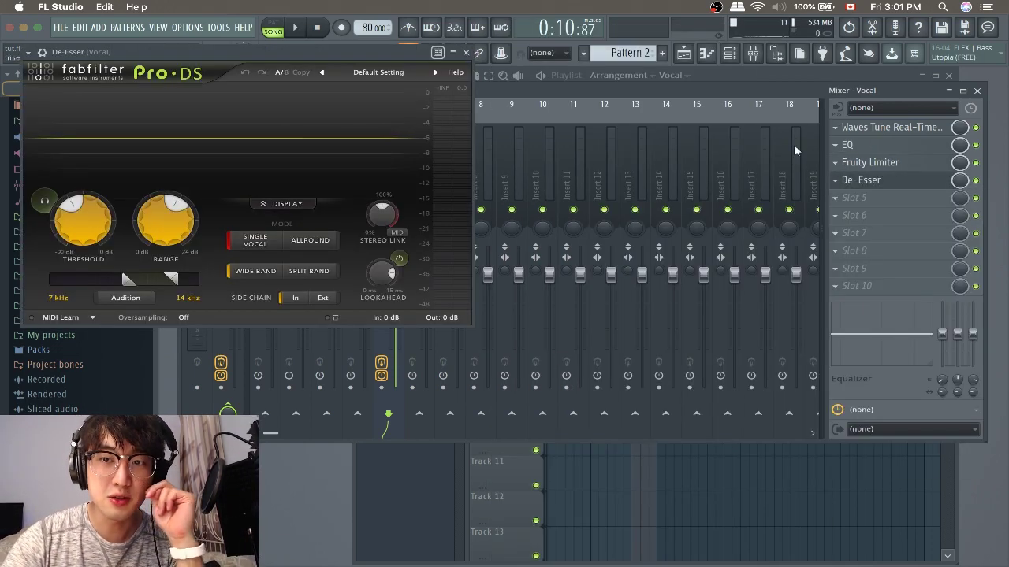
# Replace the plugin in the Vocal track's Slot 4 with Maximus and load its De-esser narrow-band preset
pyautogui.click(835, 181)
pyautogui.moveTo(855, 196)
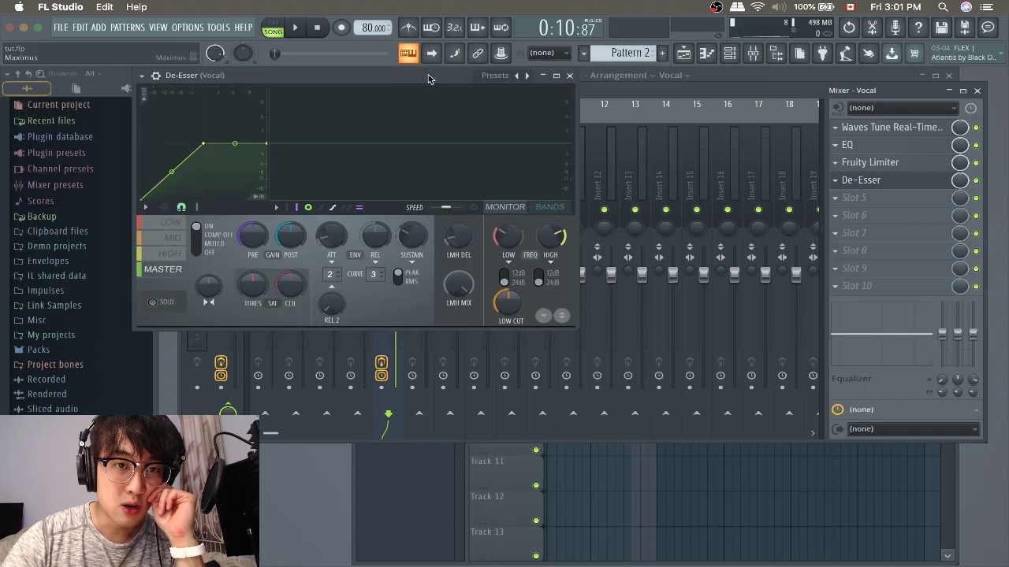
pyautogui.moveTo(428, 75); pyautogui.dragTo(448, 79)
pyautogui.click(517, 81)
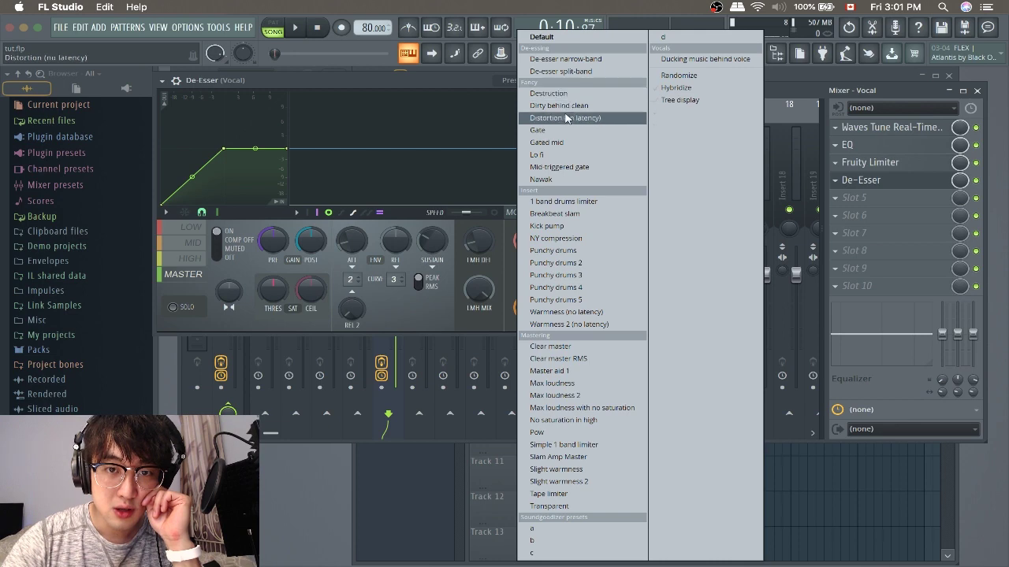
pyautogui.click(603, 58)
pyautogui.press('space')
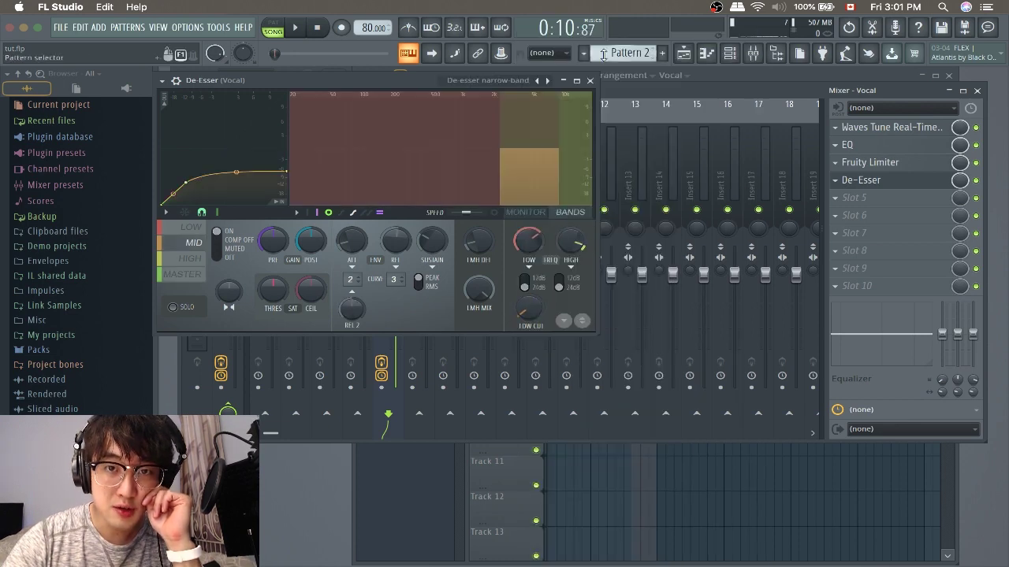
pyautogui.click(589, 80)
pyautogui.press('space')
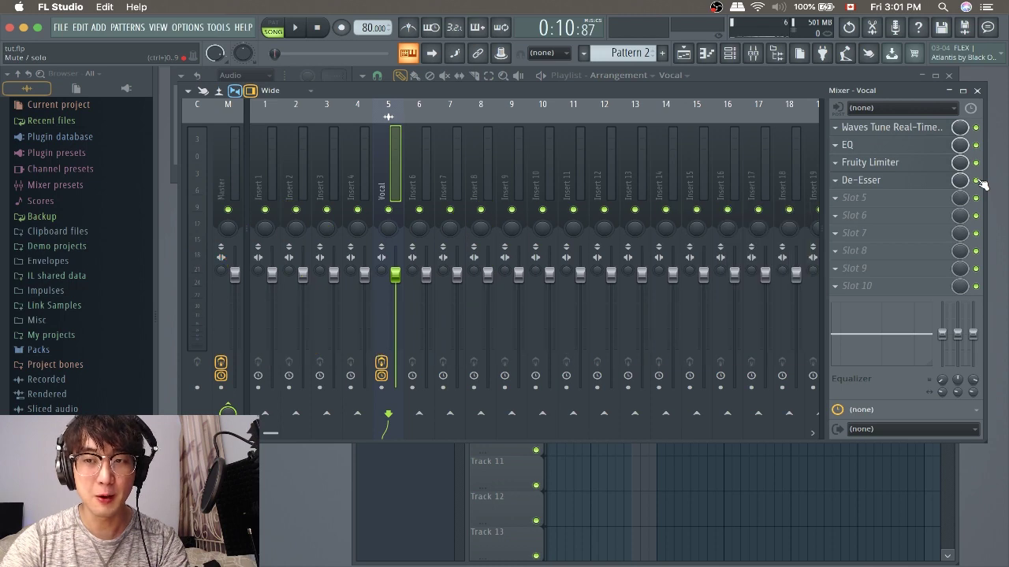
# Name mixer Insert 4 Reverb and Insert 3 Delay, and route the Vocal track to both
pyautogui.click(352, 183)
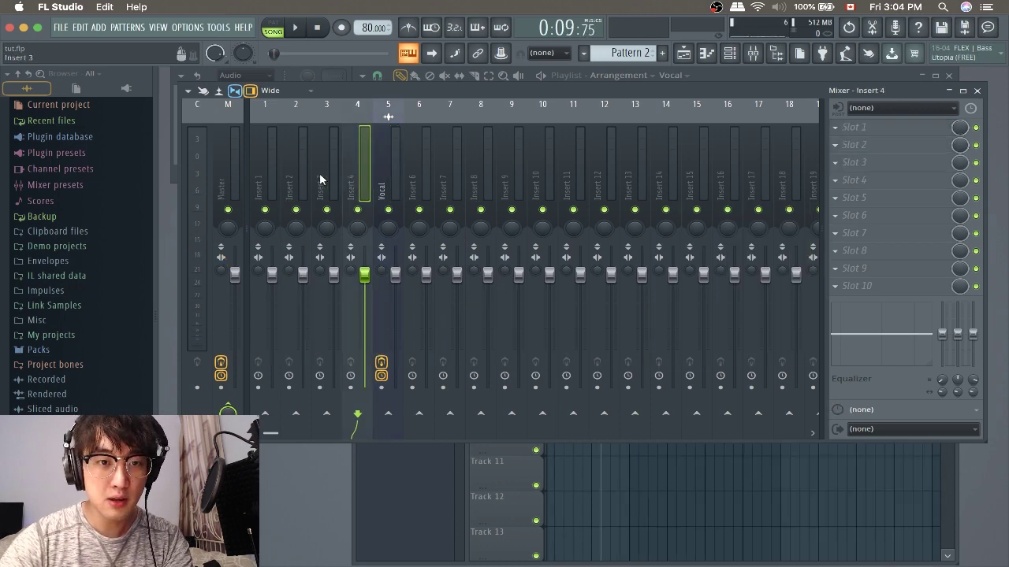
pyautogui.doubleClick(346, 176)
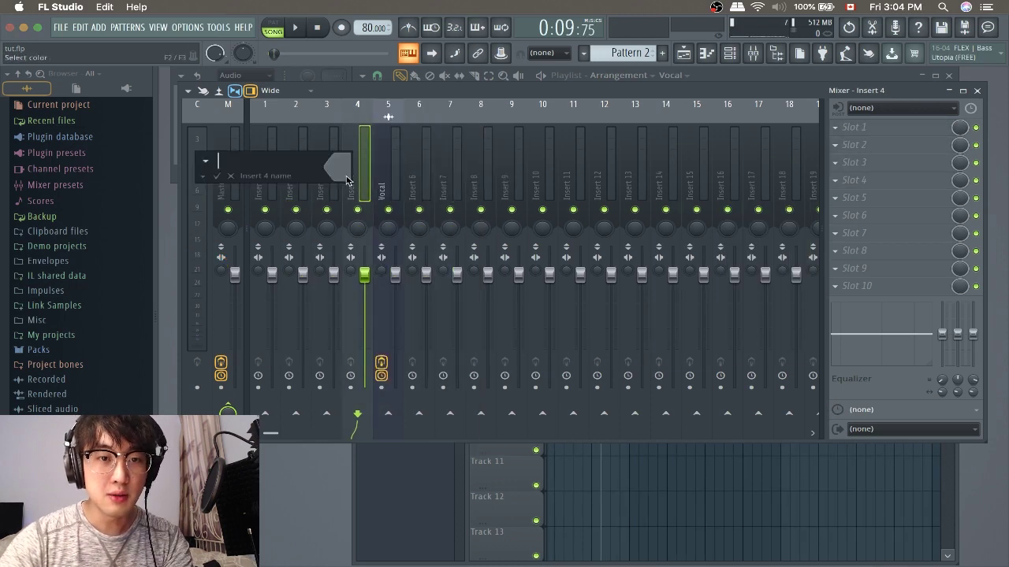
pyautogui.write('Reverb')
pyautogui.press('Return')
pyautogui.doubleClick(319, 184)
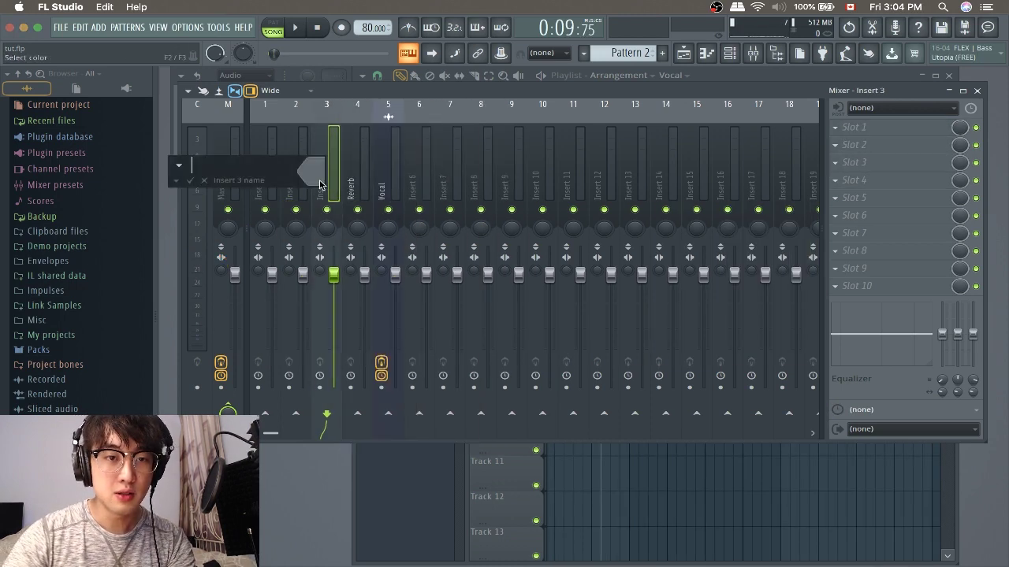
pyautogui.write('Delay')
pyautogui.press('Return')
pyautogui.click(379, 193)
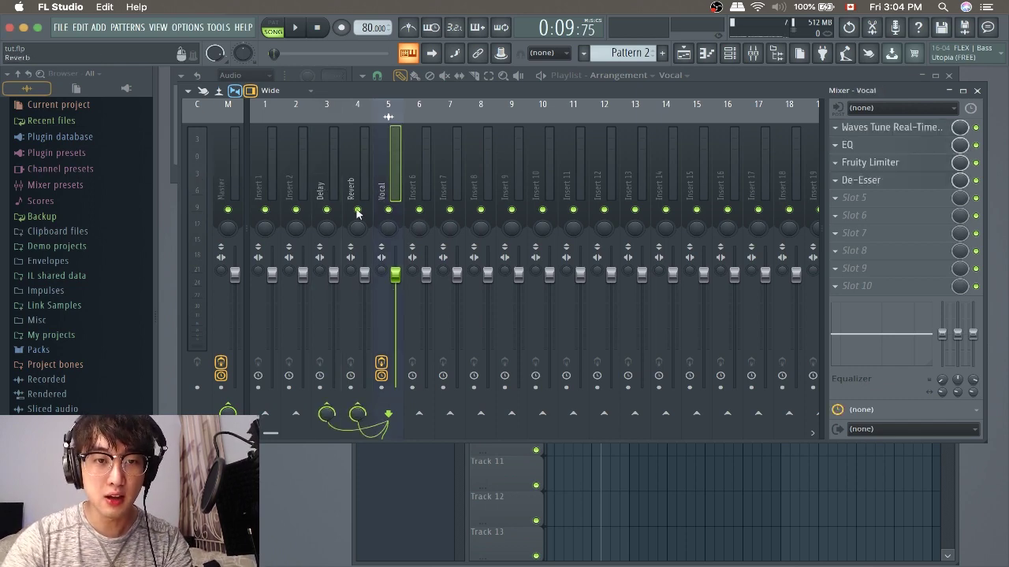
# Add Fruity Reeverb 2 to the Reverb track's Slot 1 and set its dry level to 0%
pyautogui.click(357, 212)
pyautogui.click(839, 128)
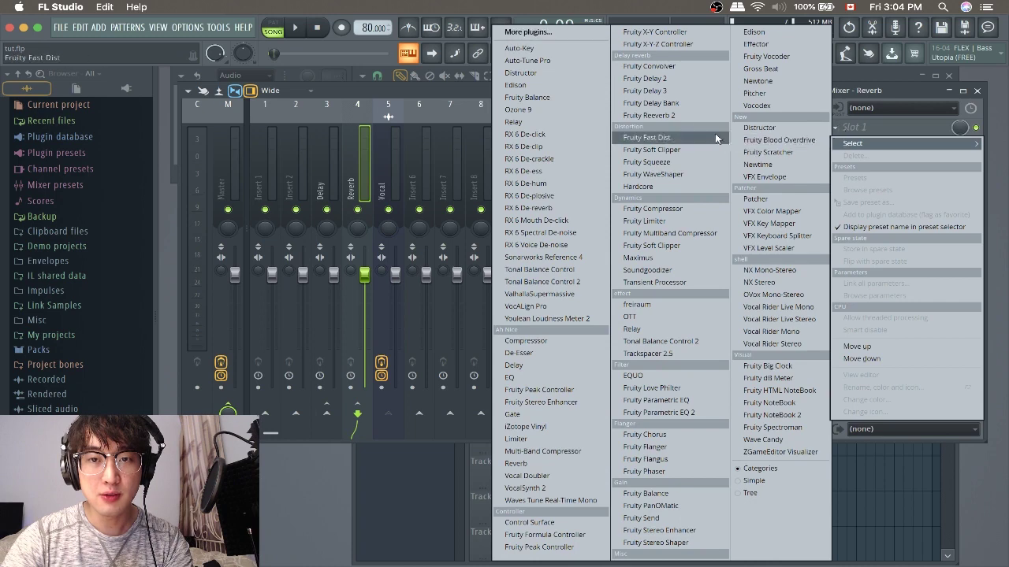
pyautogui.click(662, 116)
pyautogui.moveTo(552, 188); pyautogui.dragTo(560, 155)
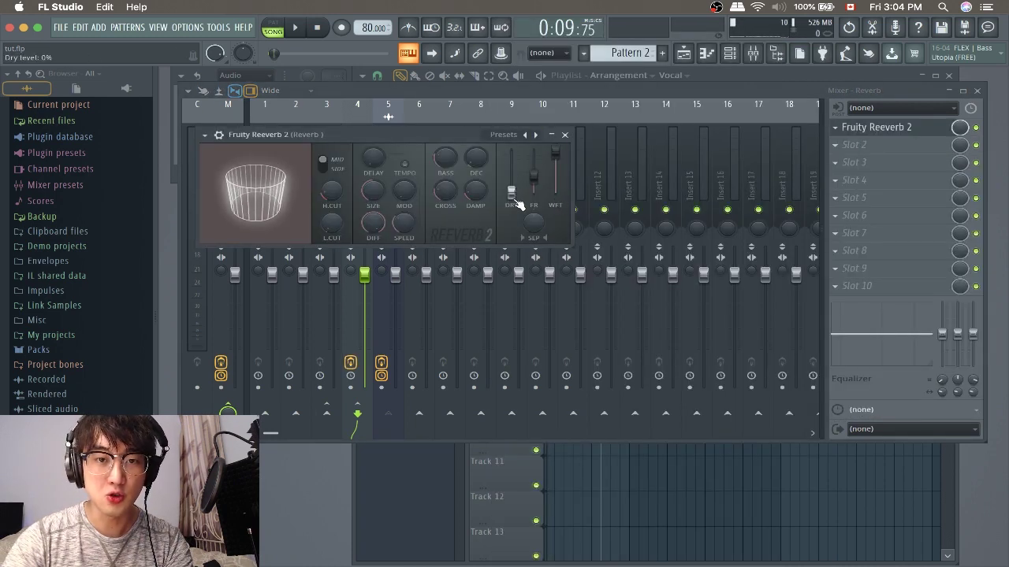
pyautogui.click(564, 134)
# Load Fruity Delay 2 into Slot 1 of the Delay mixer track
pyautogui.click(325, 174)
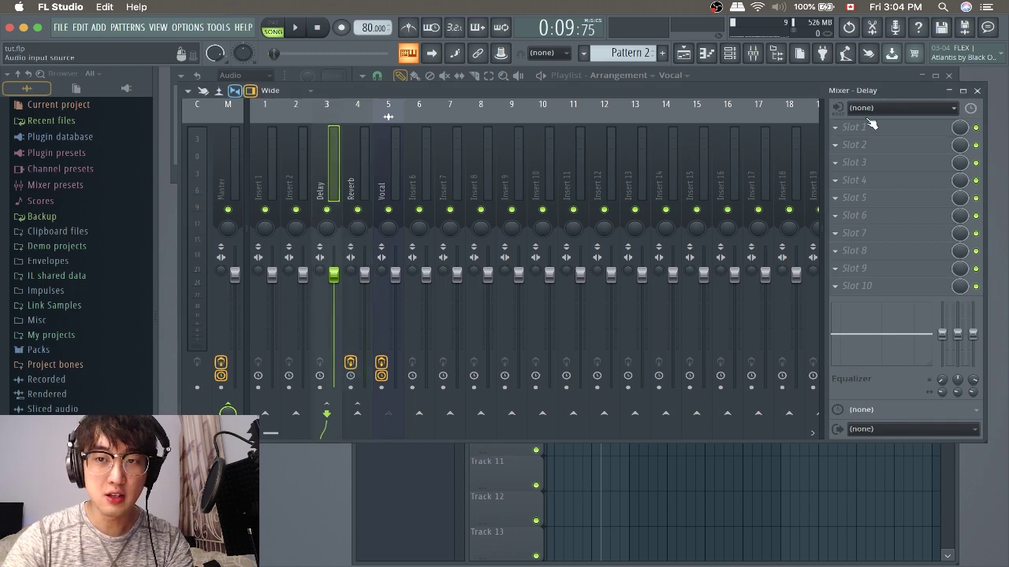
pyautogui.click(834, 127)
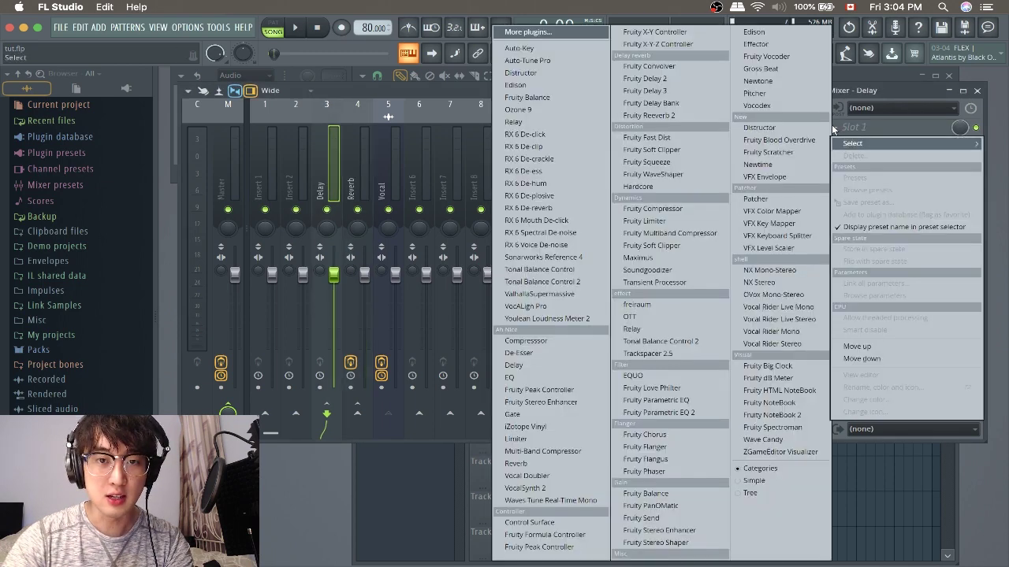
pyautogui.click(709, 74)
# During playback, raise the low cut and lower the high cut of the Reverb track's Fruity Reeverb 2, and set its fader to about -5.0 dB
pyautogui.click(376, 170)
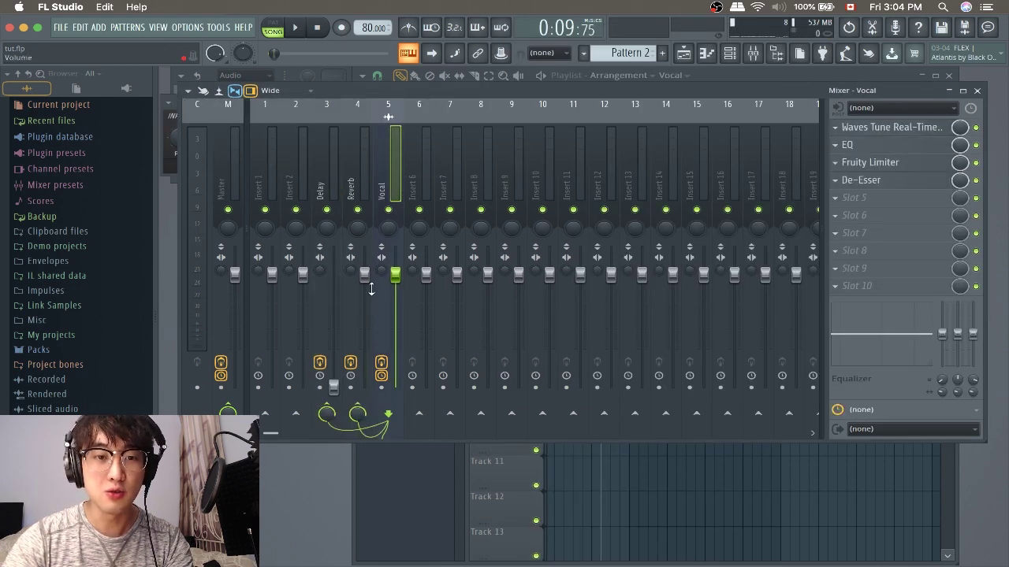
pyautogui.press('space')
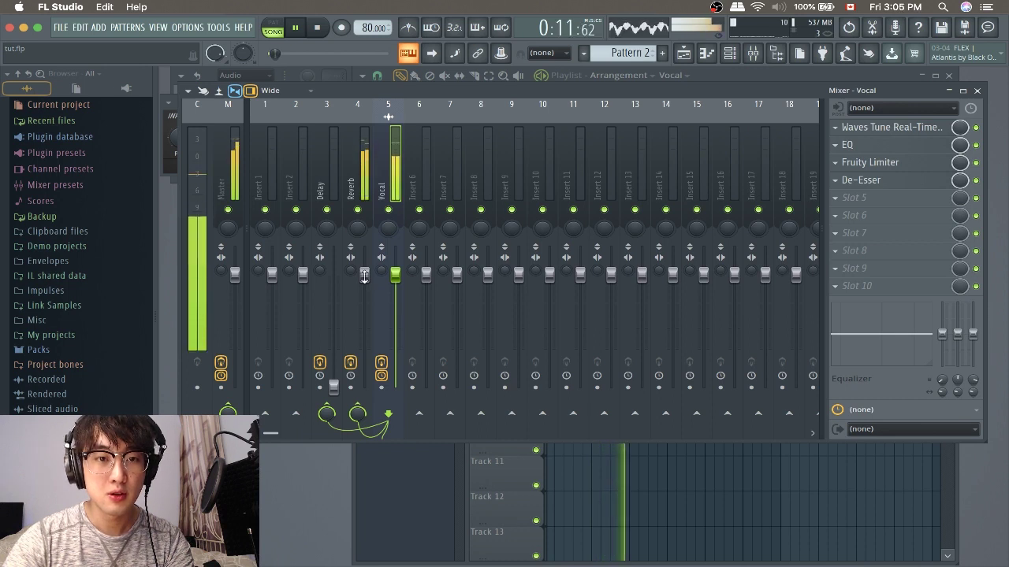
pyautogui.click(364, 275)
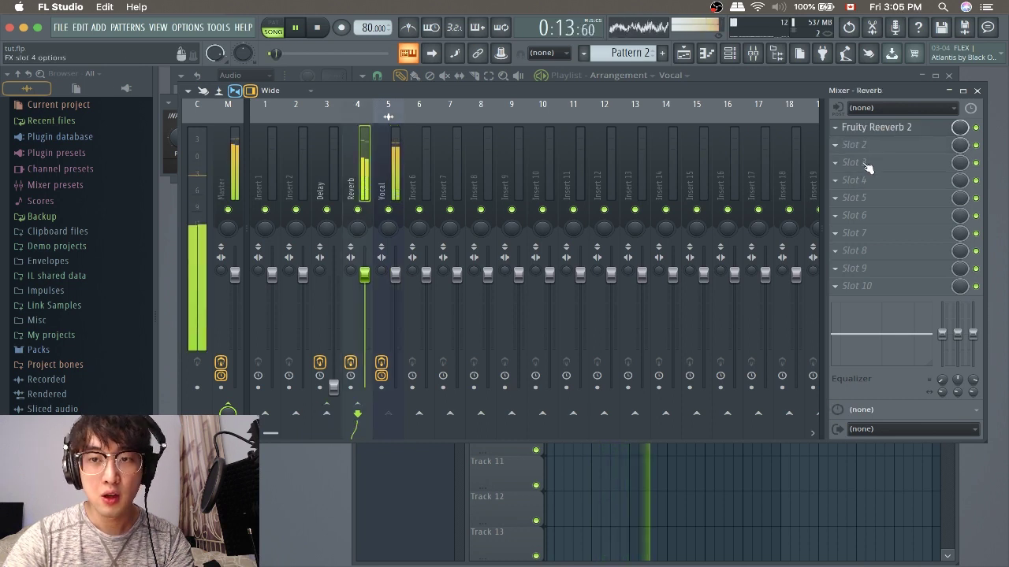
pyautogui.click(877, 129)
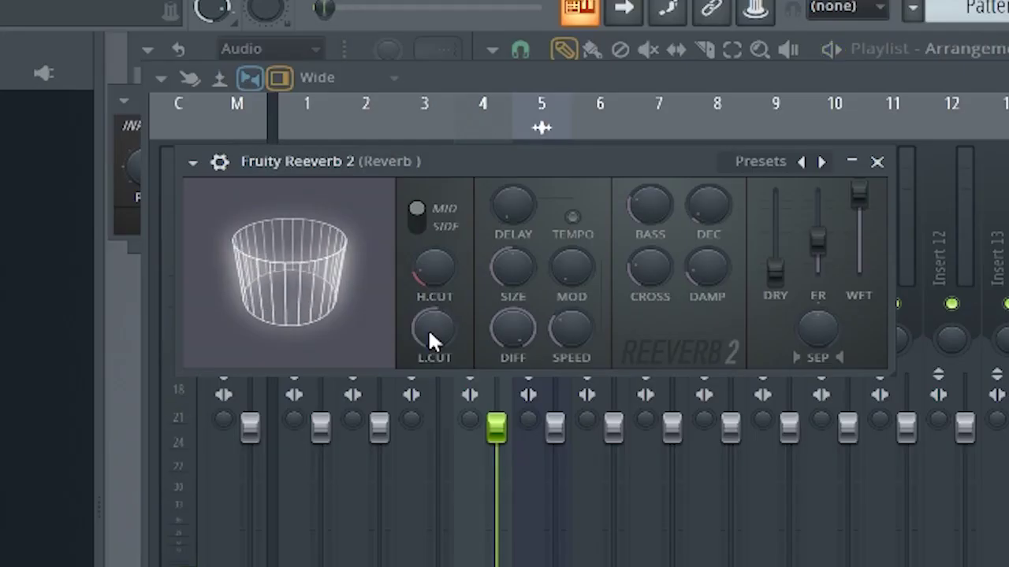
pyautogui.moveTo(429, 329); pyautogui.dragTo(430, 288)
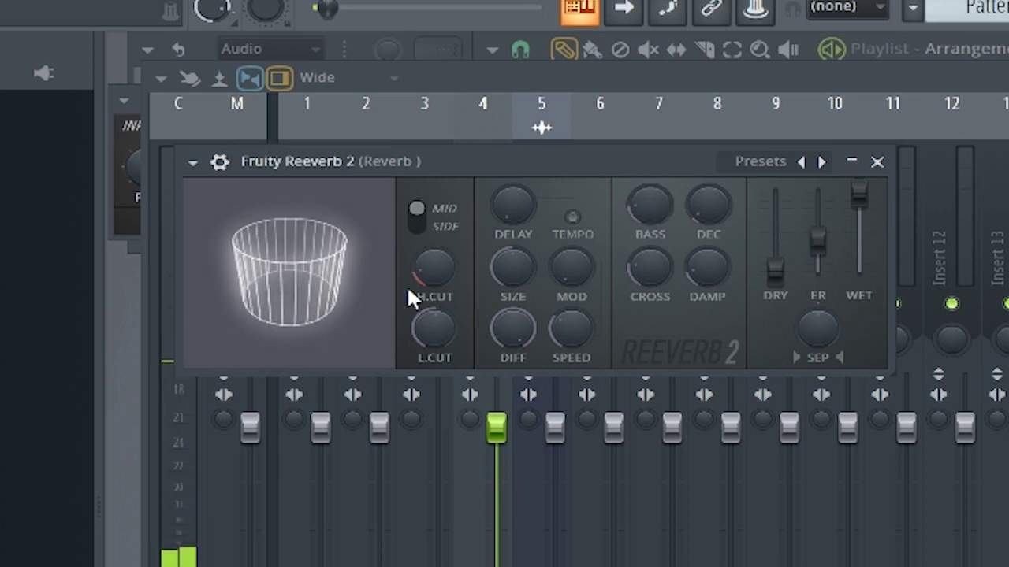
pyautogui.moveTo(428, 273); pyautogui.dragTo(428, 298)
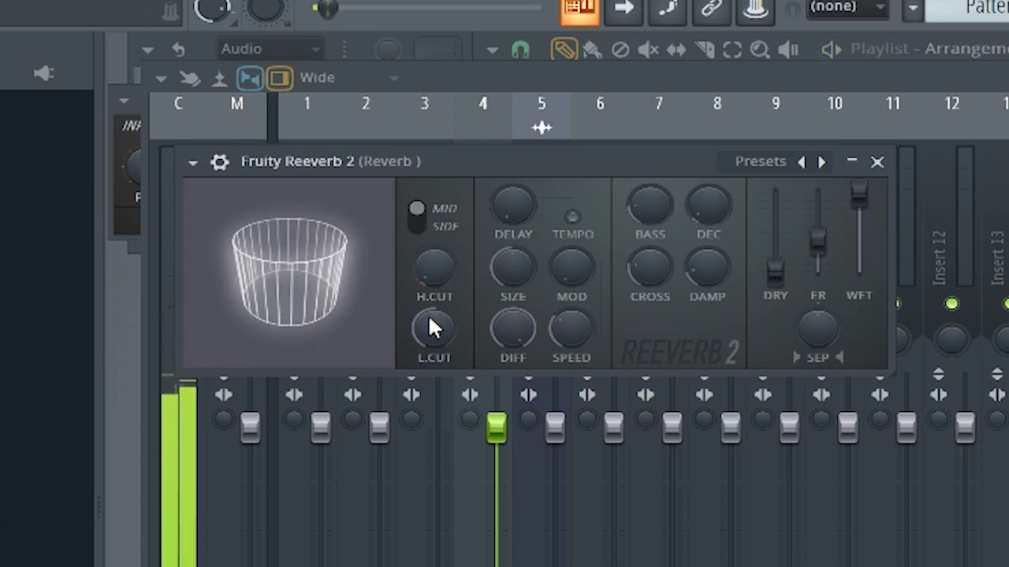
pyautogui.moveTo(427, 260); pyautogui.dragTo(428, 272)
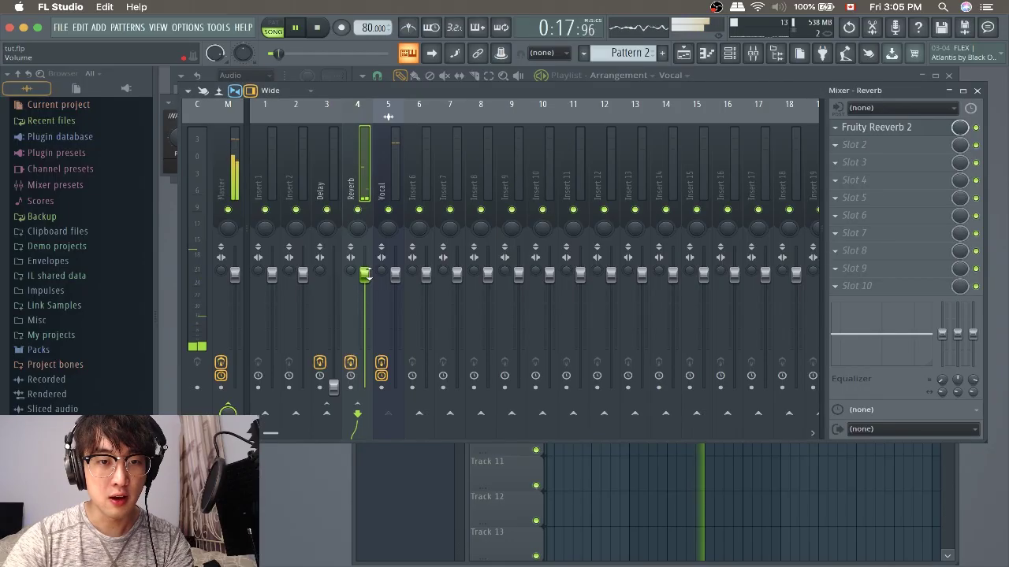
pyautogui.moveTo(365, 273); pyautogui.dragTo(365, 302)
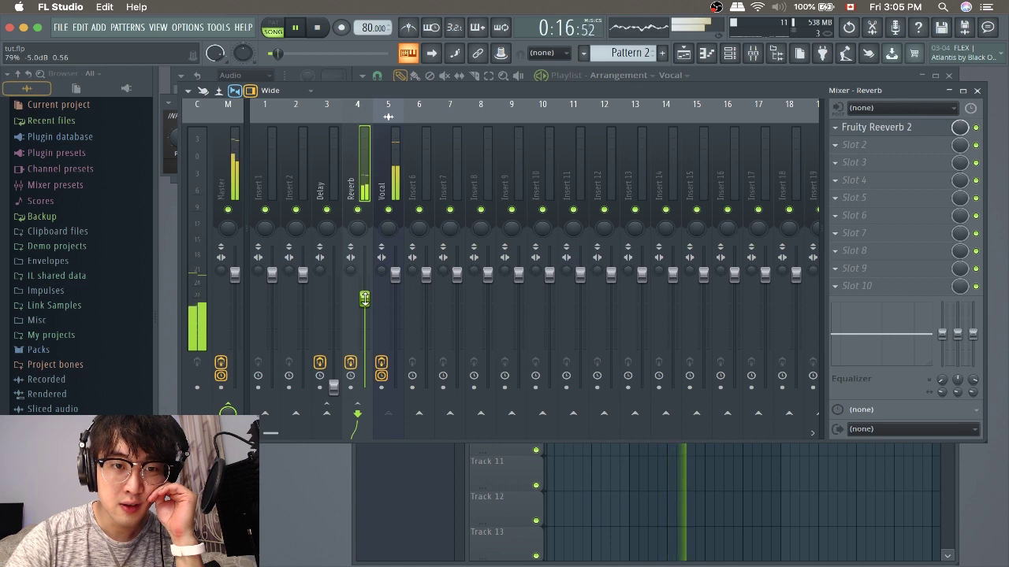
pyautogui.press('space')
# Lower the feedback volume in the Delay track's Fruity Delay 2 and raise the track's fader to about -9 dB, checking by playback
pyautogui.click(323, 192)
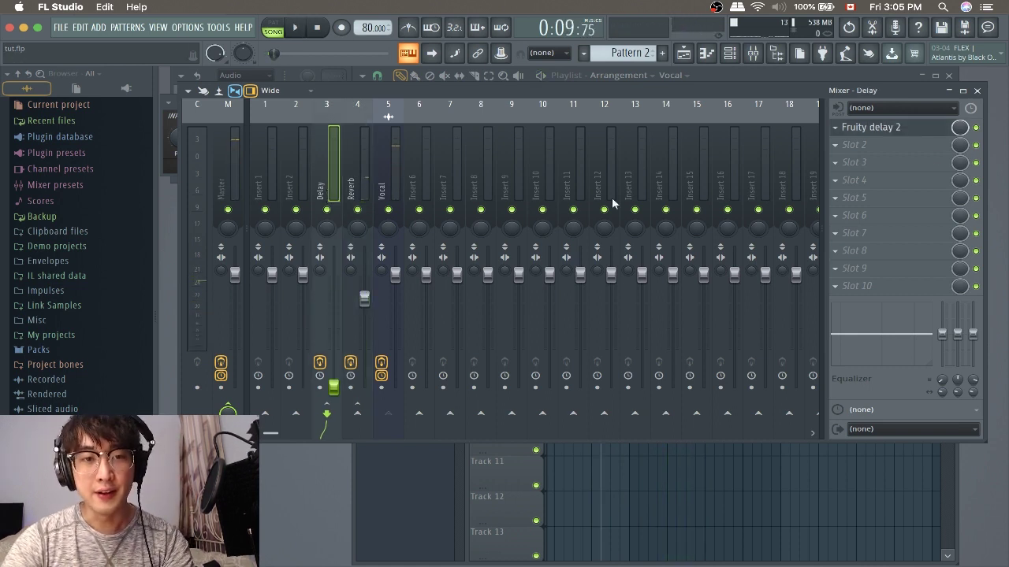
pyautogui.click(893, 131)
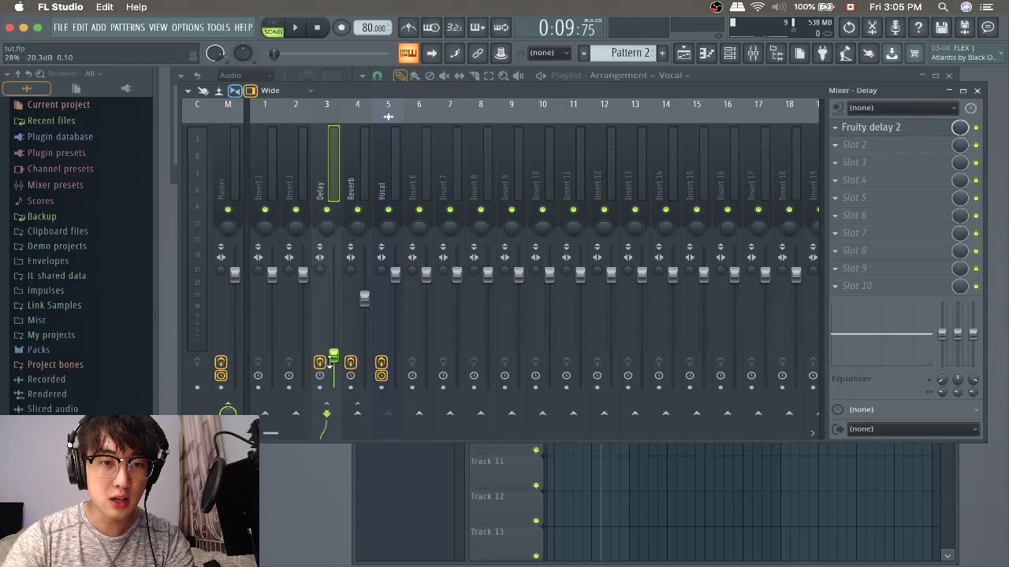
pyautogui.press('space')
pyautogui.click(895, 130)
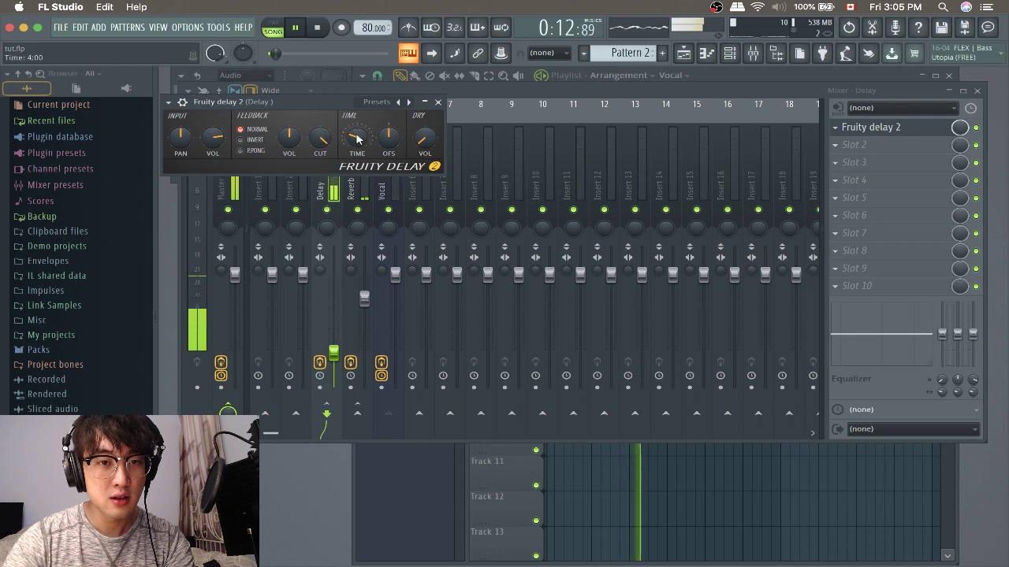
pyautogui.moveTo(333, 352); pyautogui.dragTo(333, 305)
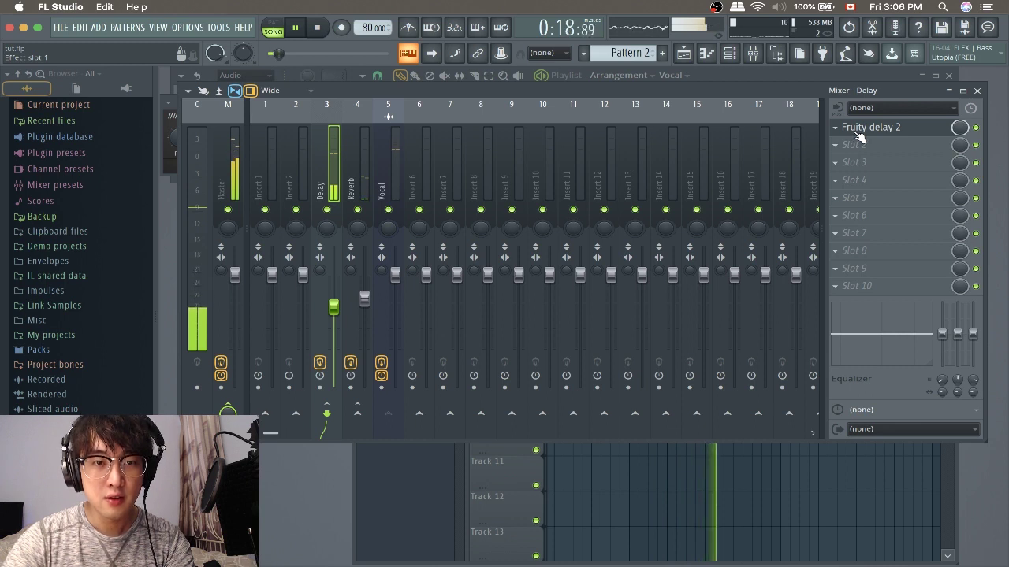
pyautogui.press('space')
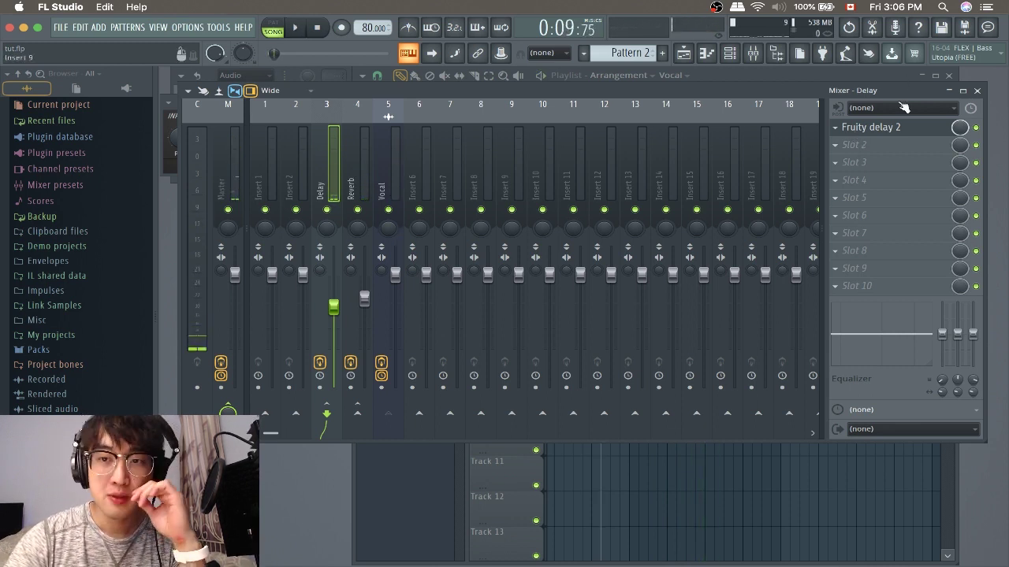
pyautogui.click(888, 132)
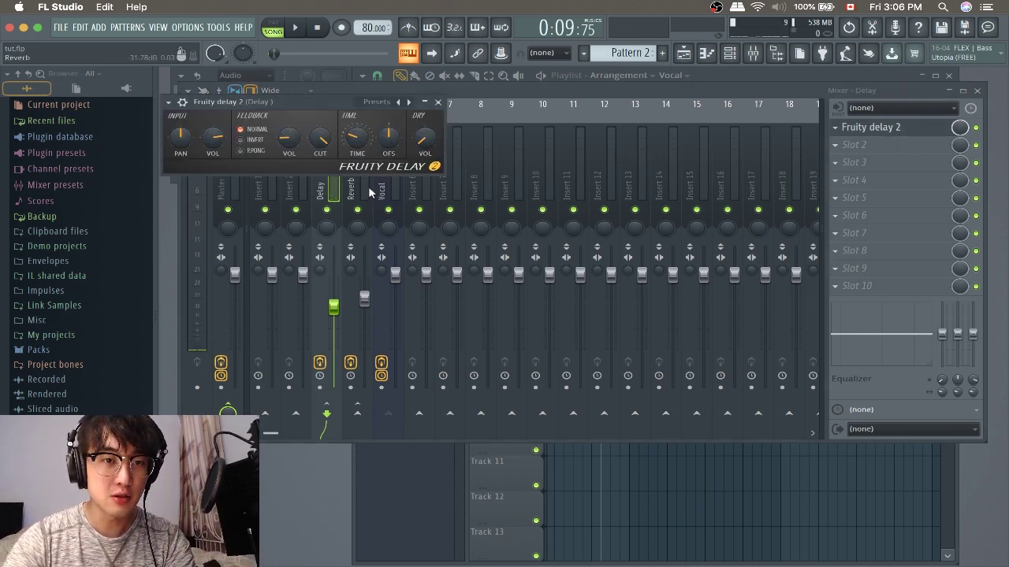
pyautogui.press('space')
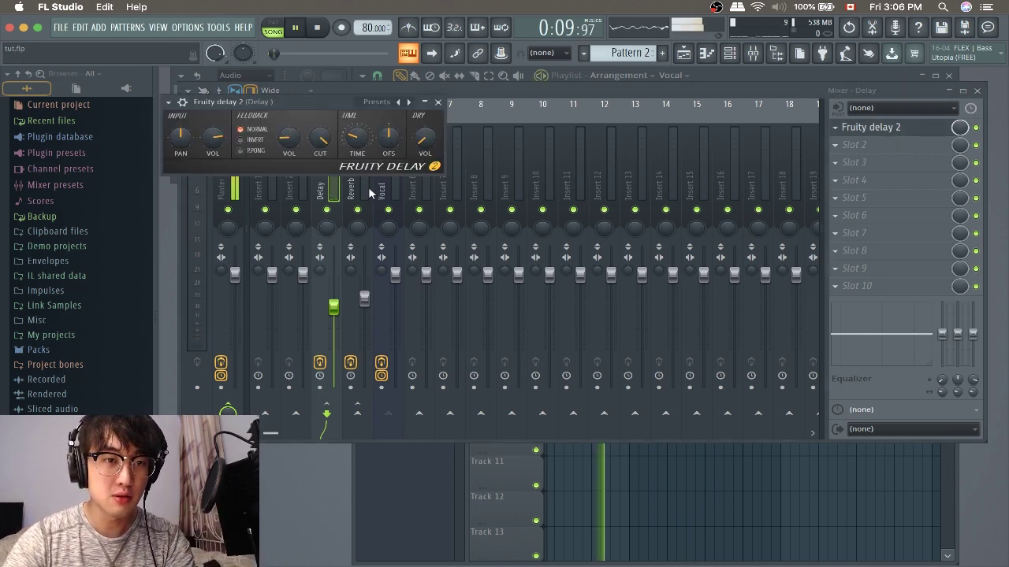
pyautogui.click(438, 103)
pyautogui.press('space')
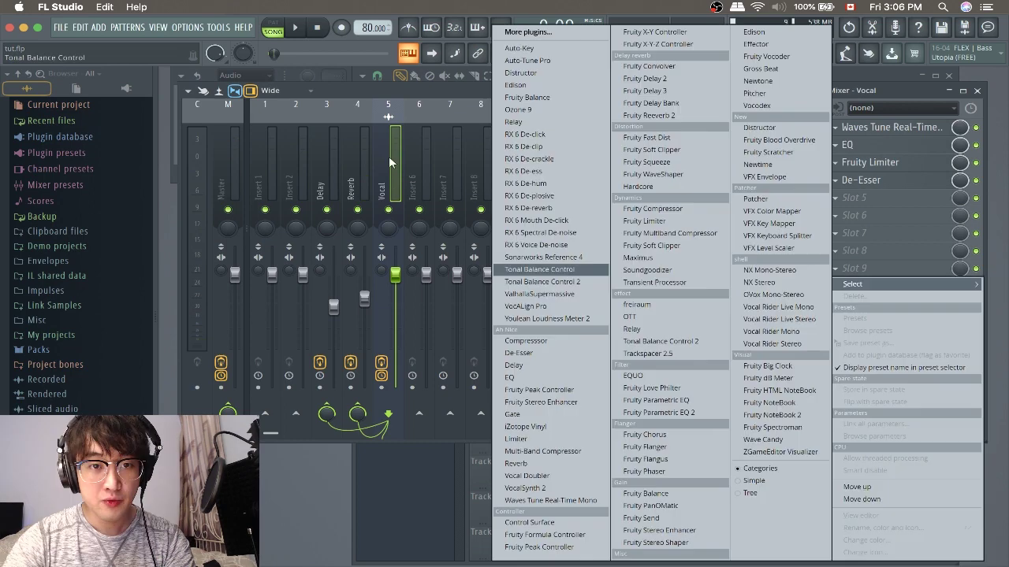
# Load Fruity Peak Controller into Slot 10 of the Vocal track and reposition the mixer window
pyautogui.click(388, 157)
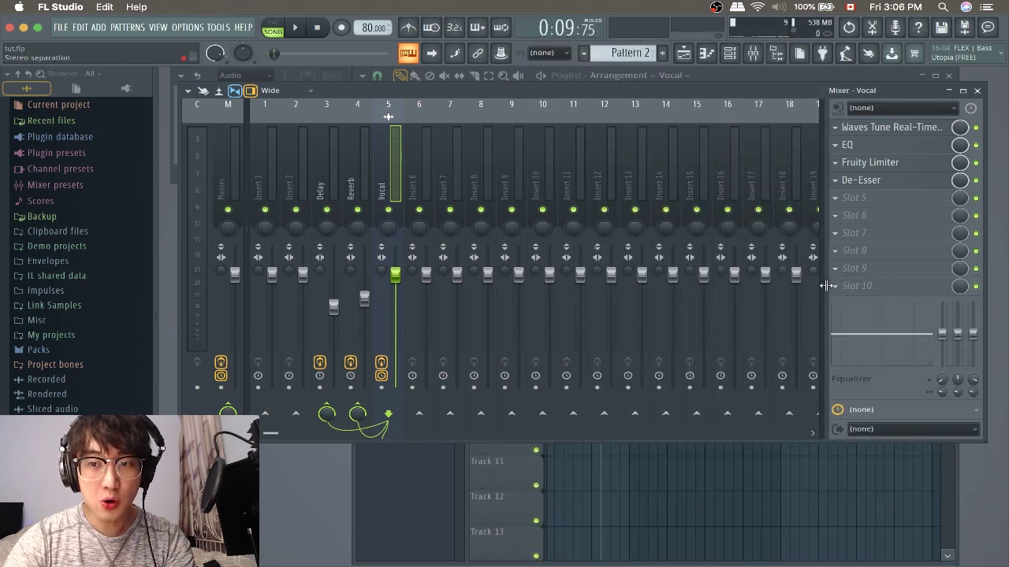
pyautogui.click(835, 287)
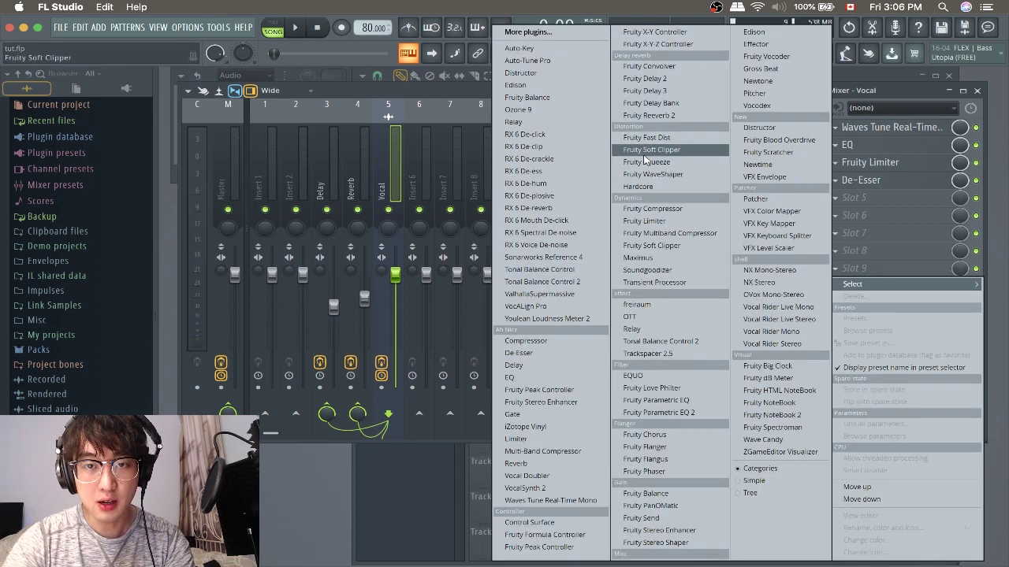
pyautogui.click(554, 547)
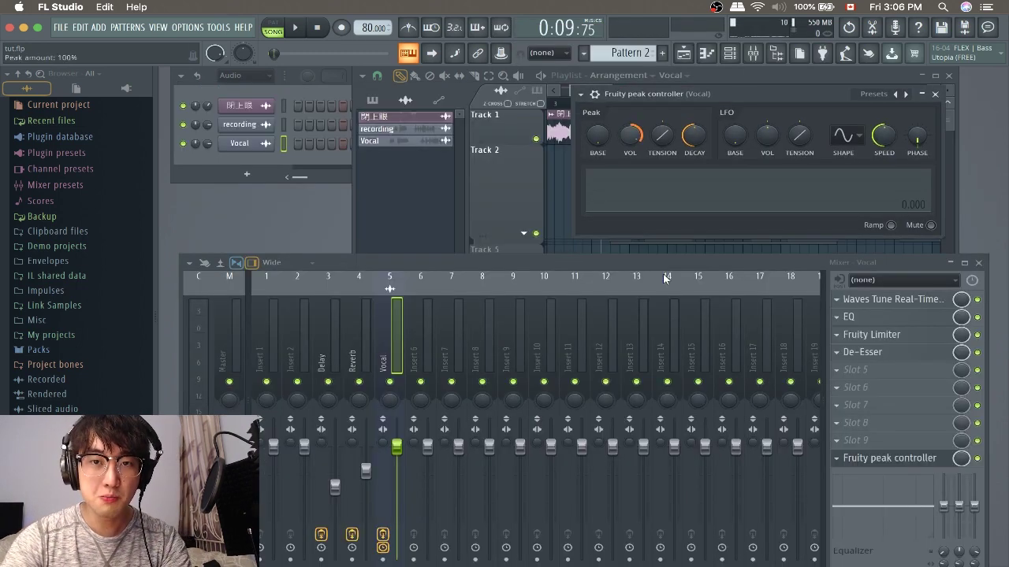
pyautogui.moveTo(612, 262); pyautogui.dragTo(612, 235)
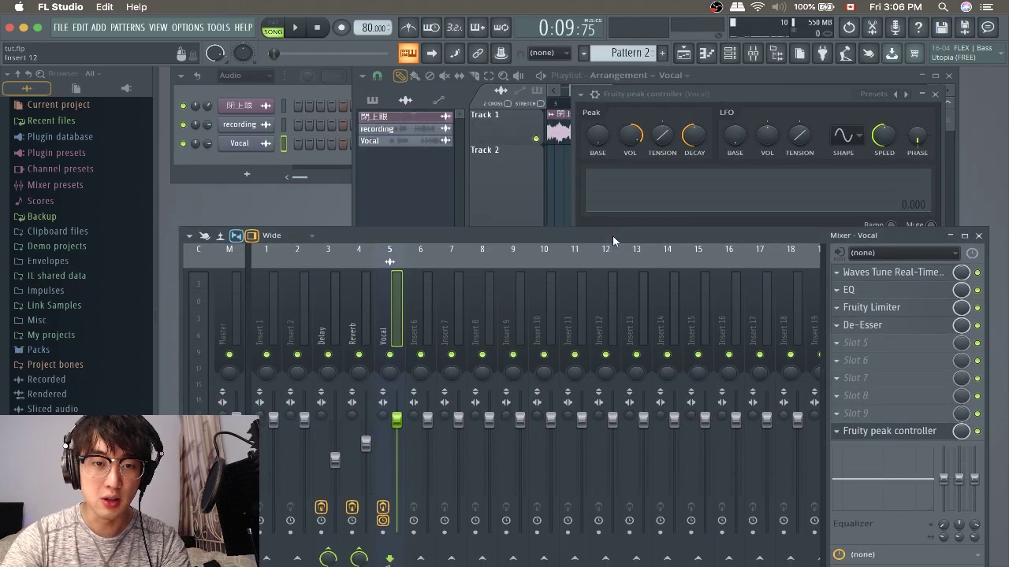
# Link the Delay track's volume fader to the internal controller Peak ctrl - Peak
pyautogui.click(334, 462)
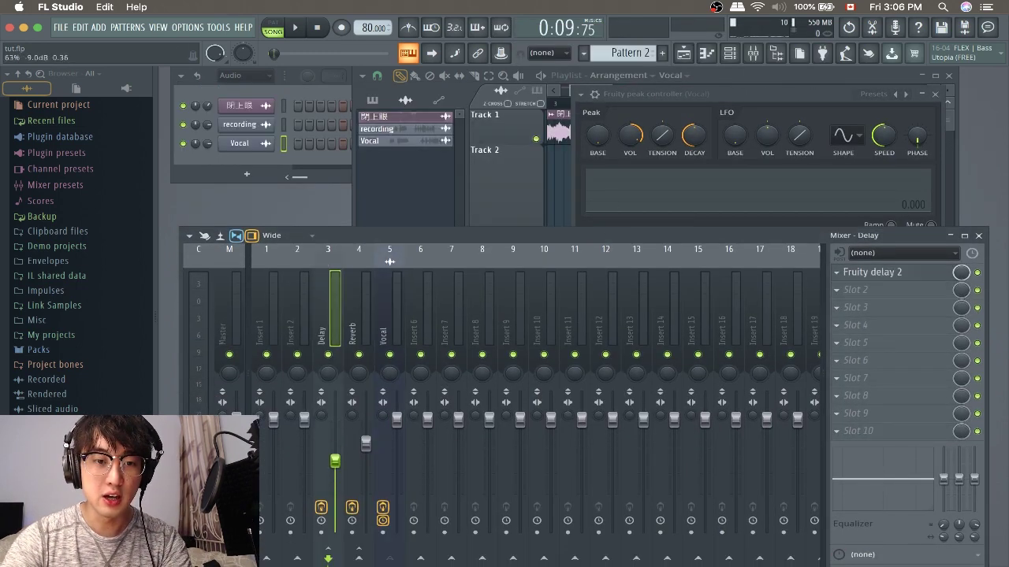
pyautogui.rightClick(334, 471)
pyautogui.click(331, 470)
pyautogui.rightClick(334, 470)
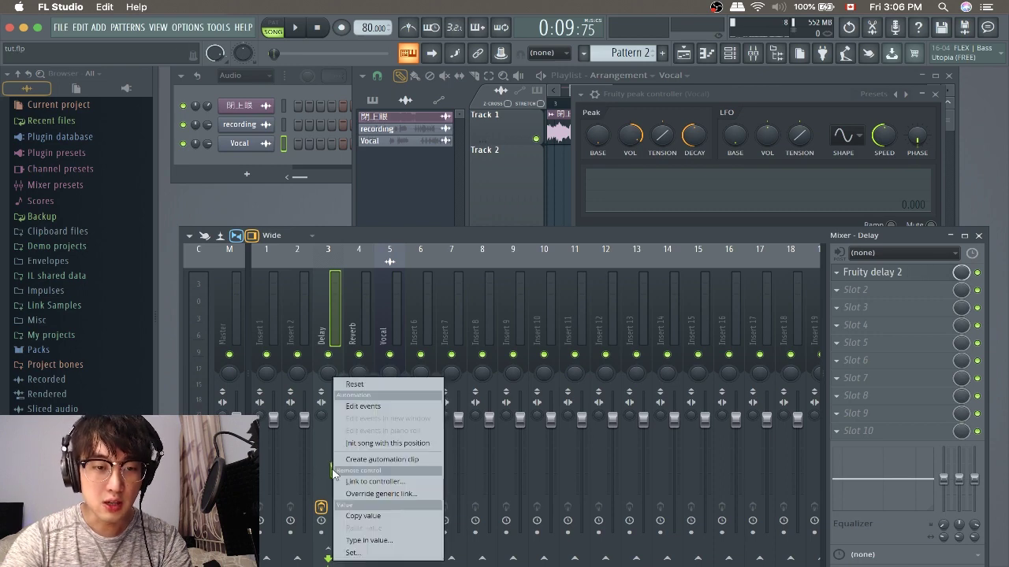
pyautogui.click(391, 481)
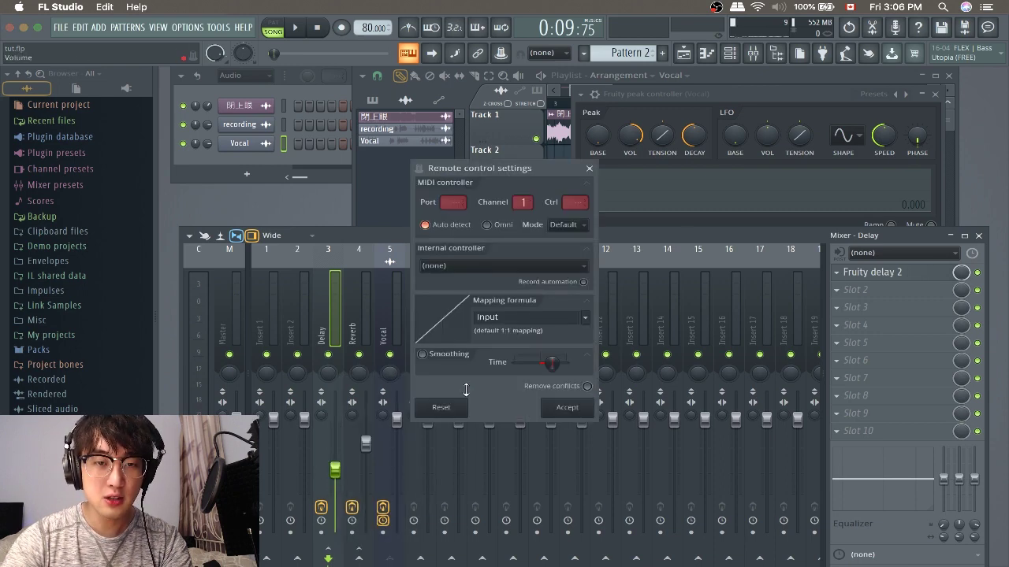
pyautogui.click(582, 270)
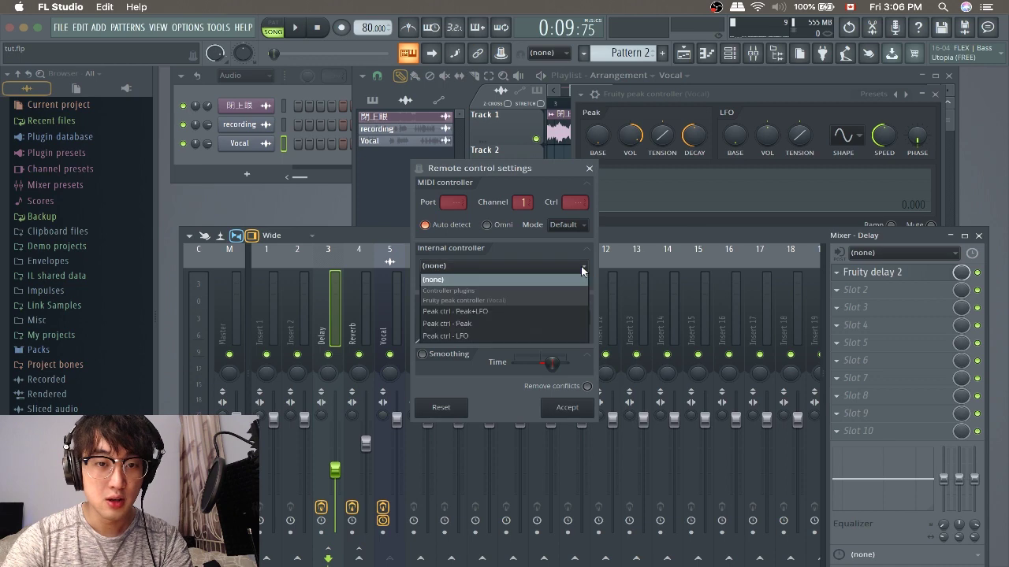
pyautogui.click(485, 324)
# Set the link's mapping formula to Inverted and accept the remote control settings
pyautogui.click(584, 318)
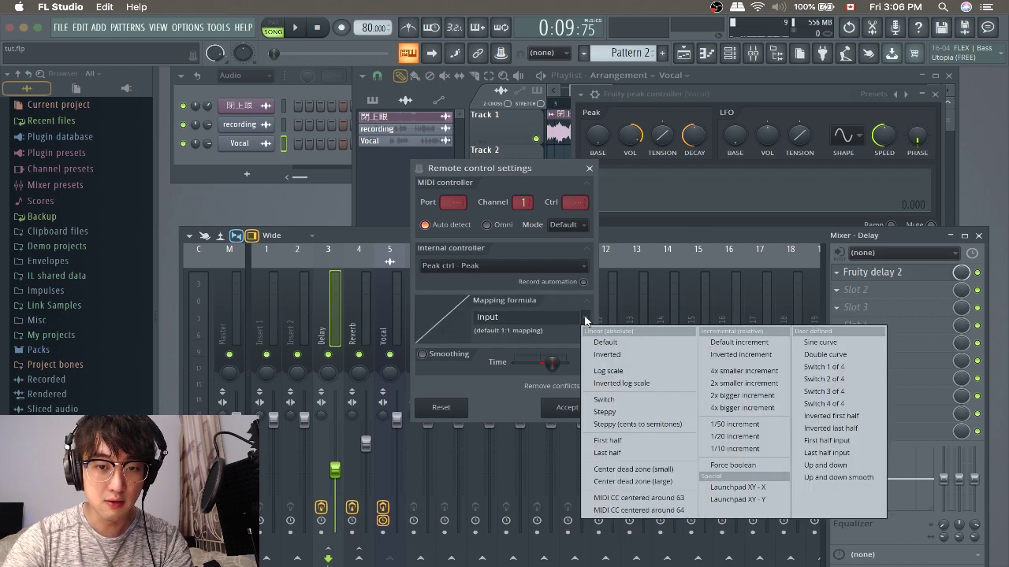
pyautogui.click(584, 319)
pyautogui.click(584, 318)
pyautogui.click(607, 354)
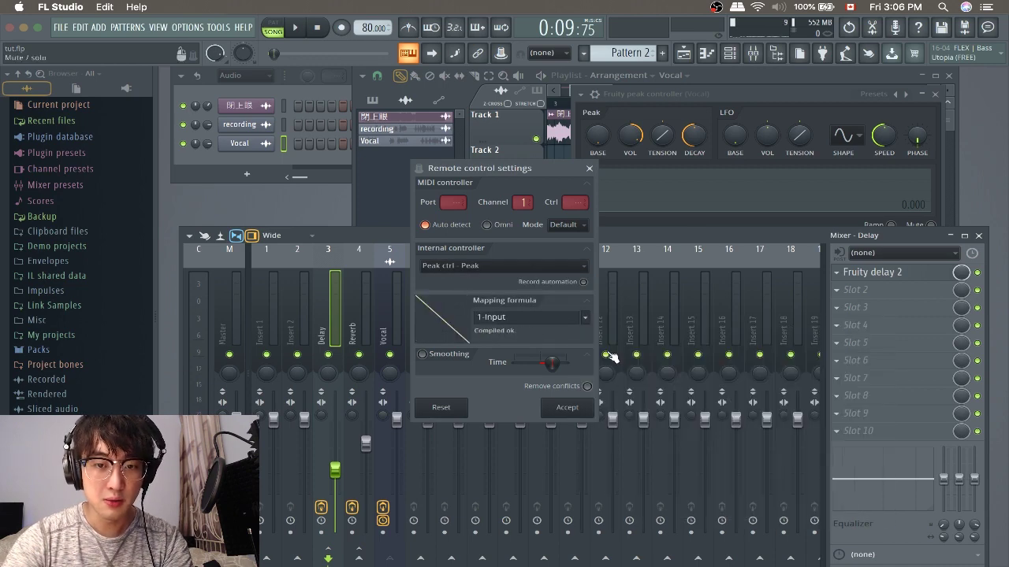
pyautogui.click(567, 408)
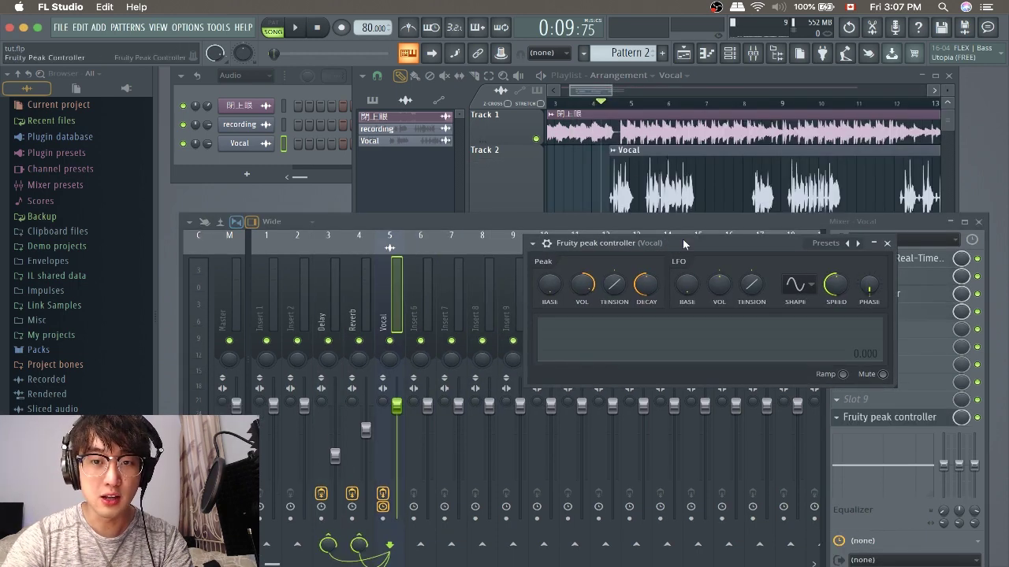
# Set the Vocal track's Fruity peak controller to a peak base of about 59% and lower its peak volume while testing by playback
pyautogui.moveTo(682, 245); pyautogui.dragTo(673, 160)
pyautogui.press('space')
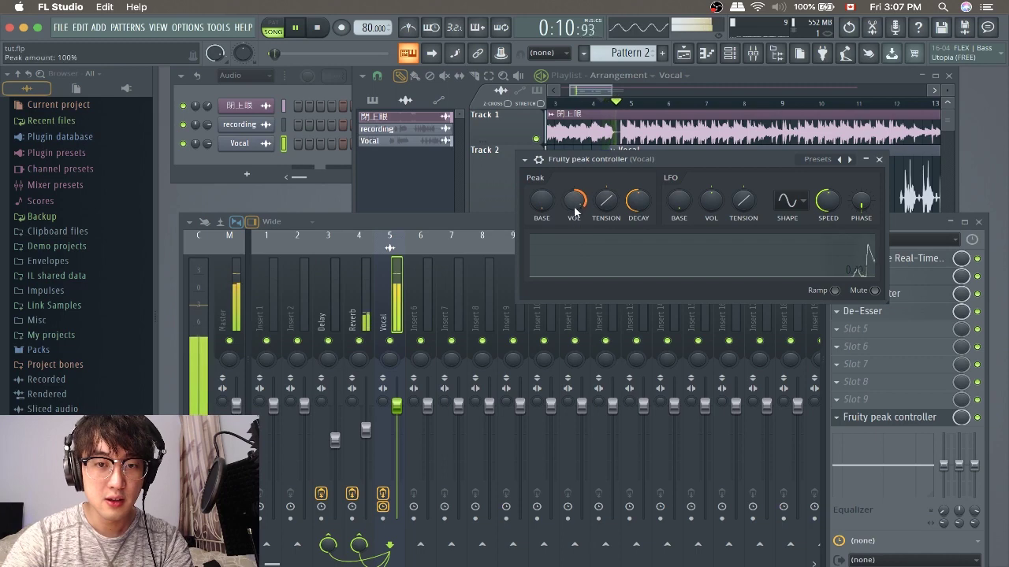
pyautogui.press('space')
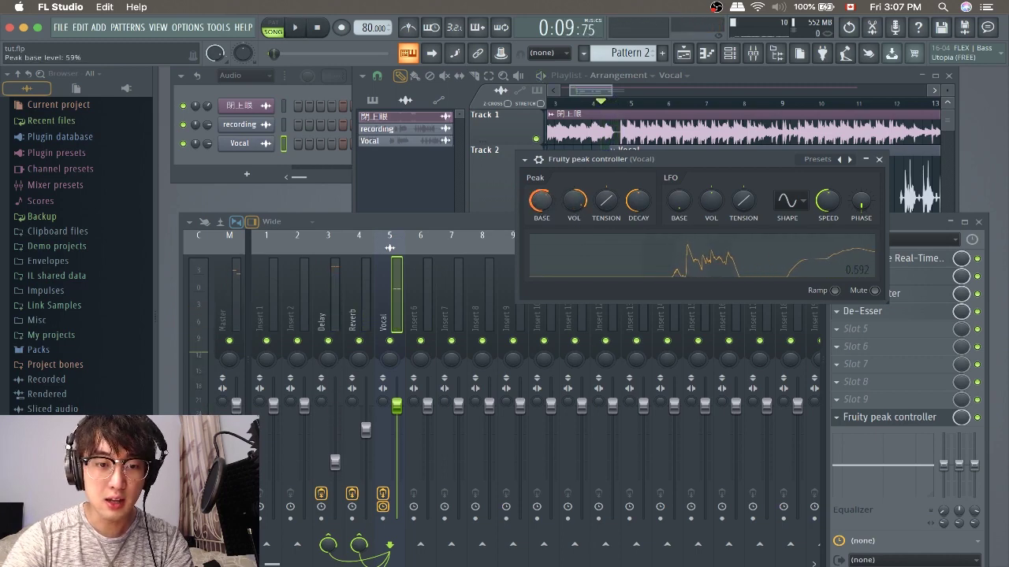
pyautogui.press('space')
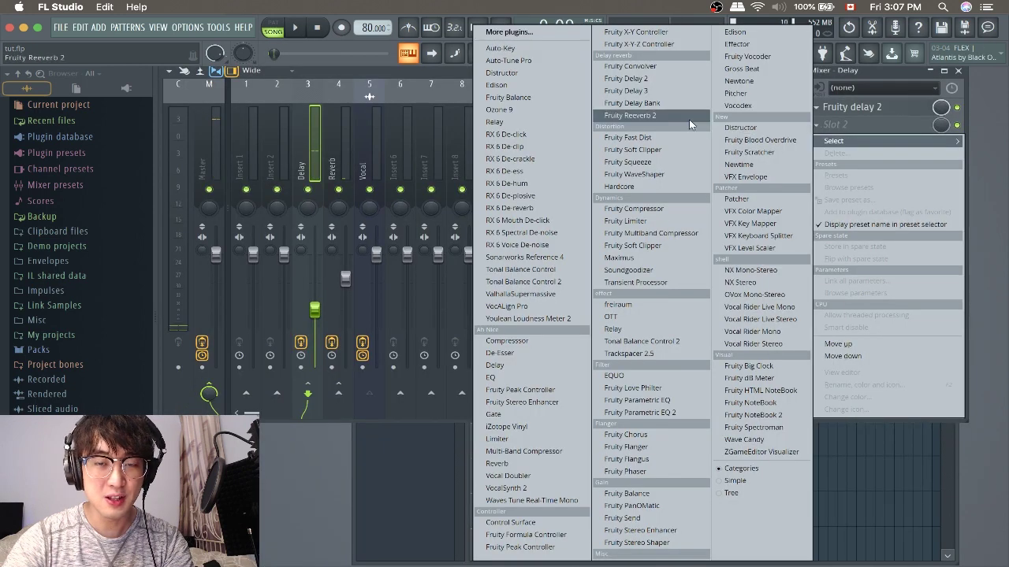
# Add Fruity Reeverb 2 to Slot 2 of the Delay track and play the song to hear it
pyautogui.click(688, 118)
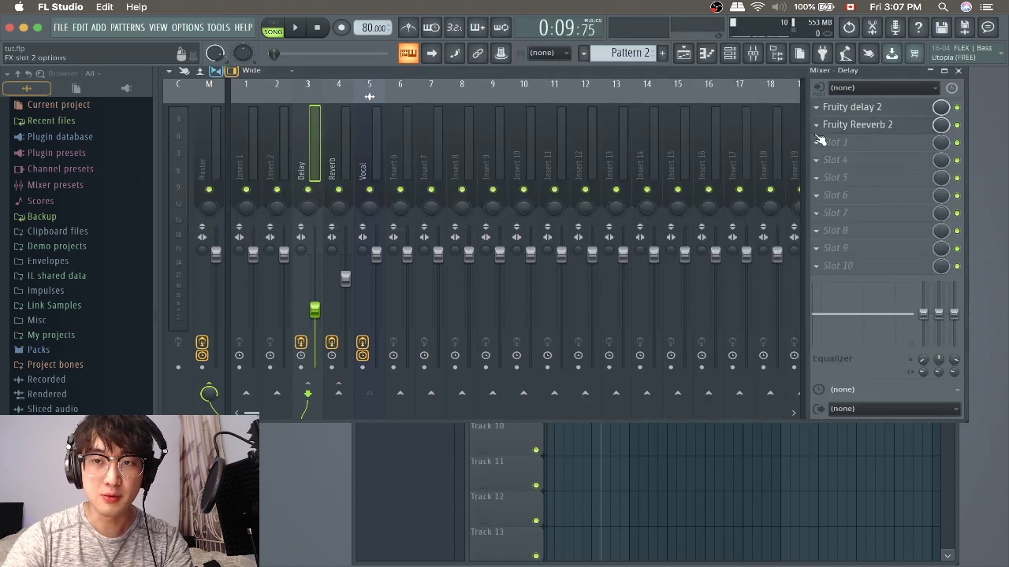
pyautogui.press('space')
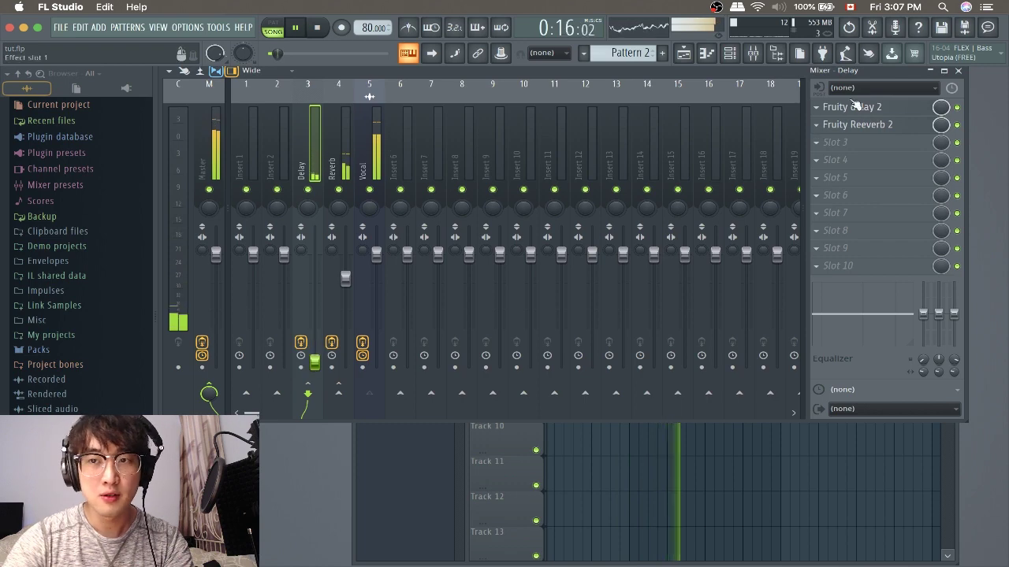
pyautogui.scroll(-2, 567, 183)
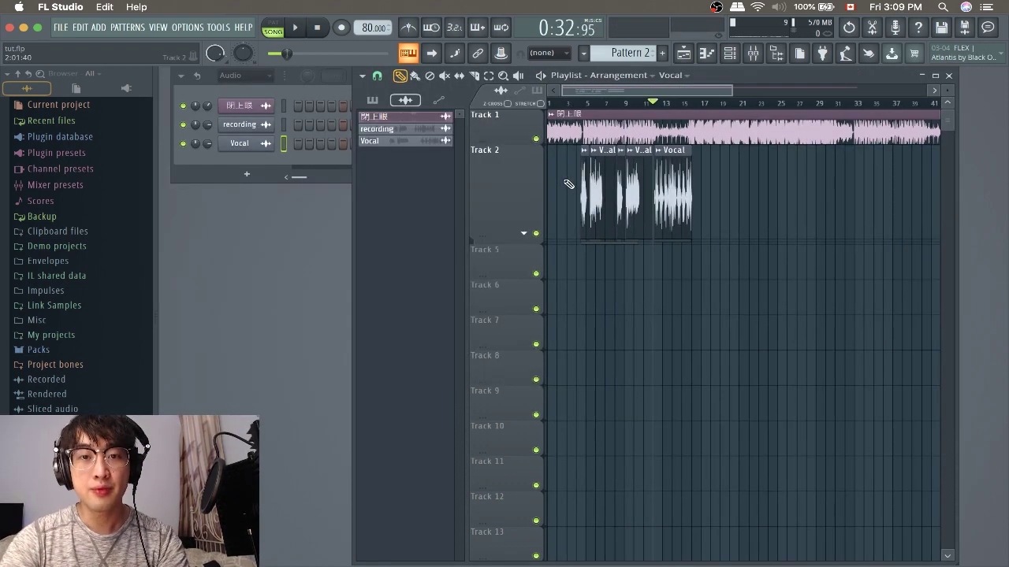
# Open the backing track clip's channel settings and assign it to its own mixer track, insert 6
pyautogui.scroll(2, 566, 166)
pyautogui.doubleClick(579, 125)
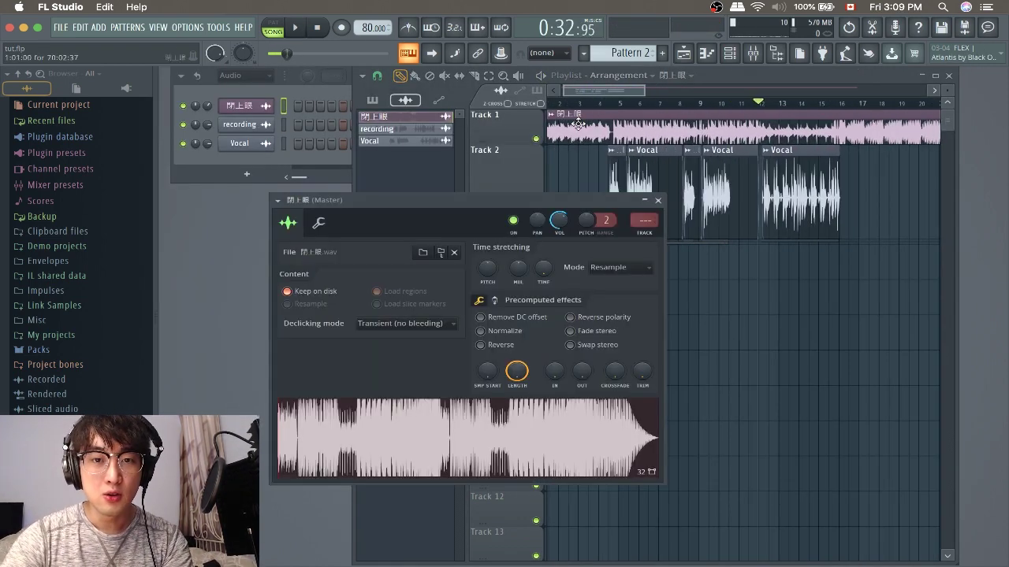
pyautogui.press('F9')
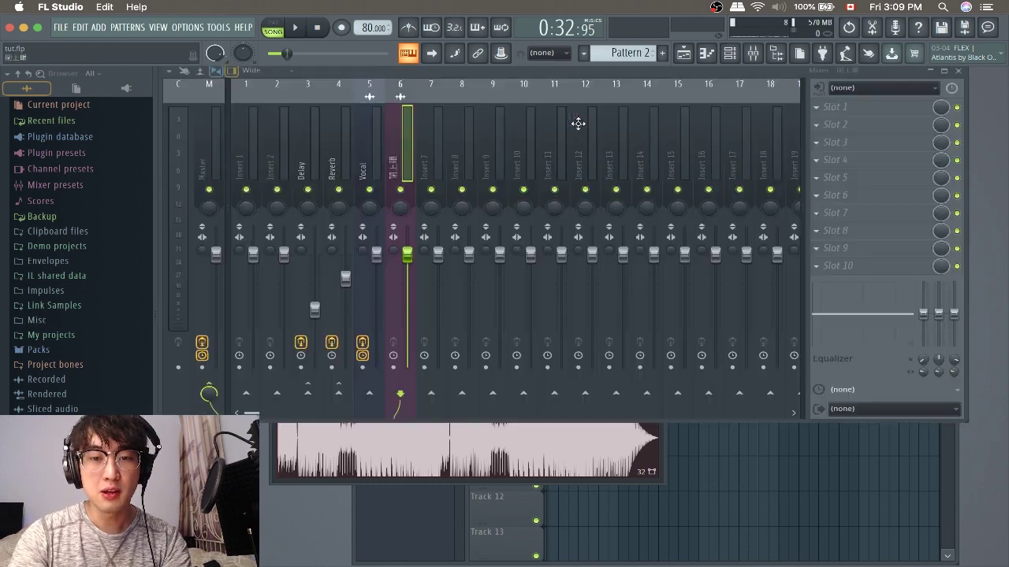
# Sidechain the Vocal mixer track to the backing track's mixer track
pyautogui.click(374, 155)
pyautogui.click(397, 157)
pyautogui.click(372, 158)
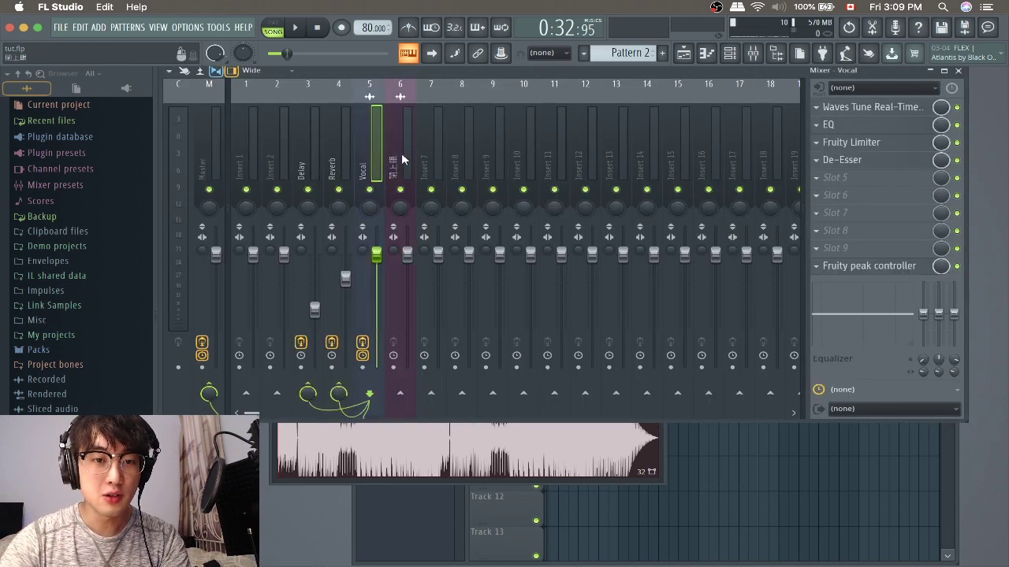
pyautogui.click(400, 159)
pyautogui.click(370, 163)
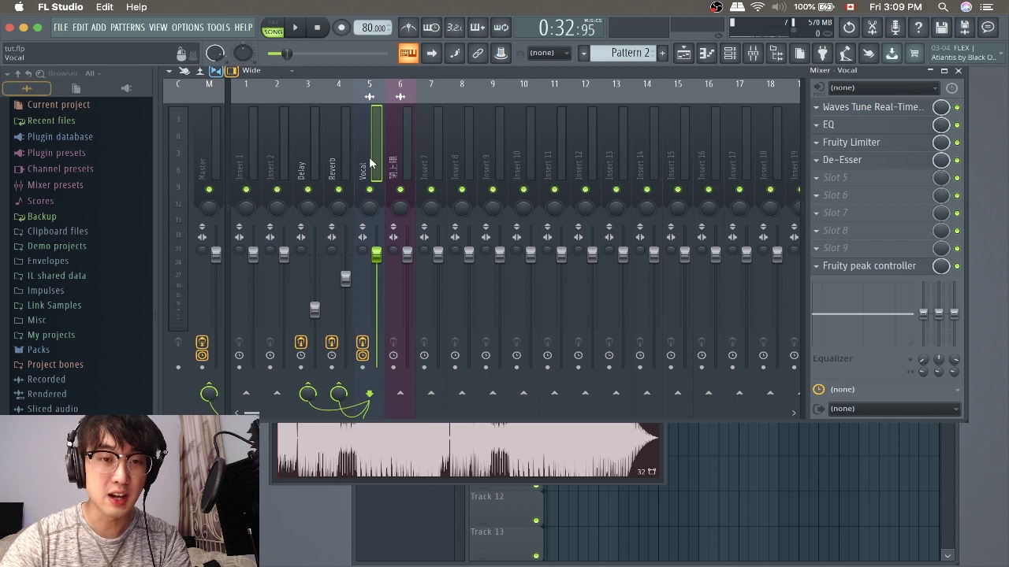
pyautogui.rightClick(401, 393)
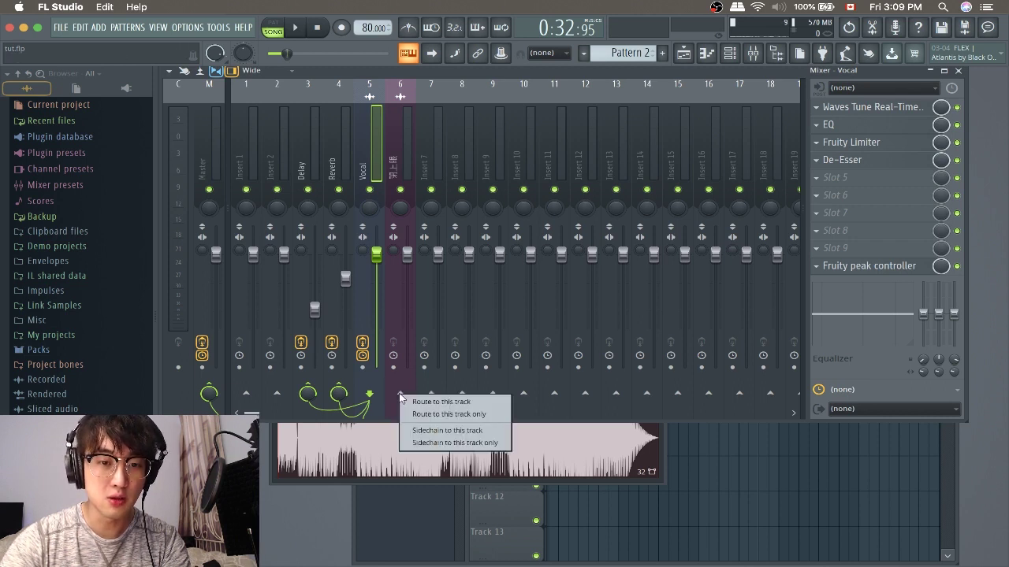
pyautogui.click(447, 431)
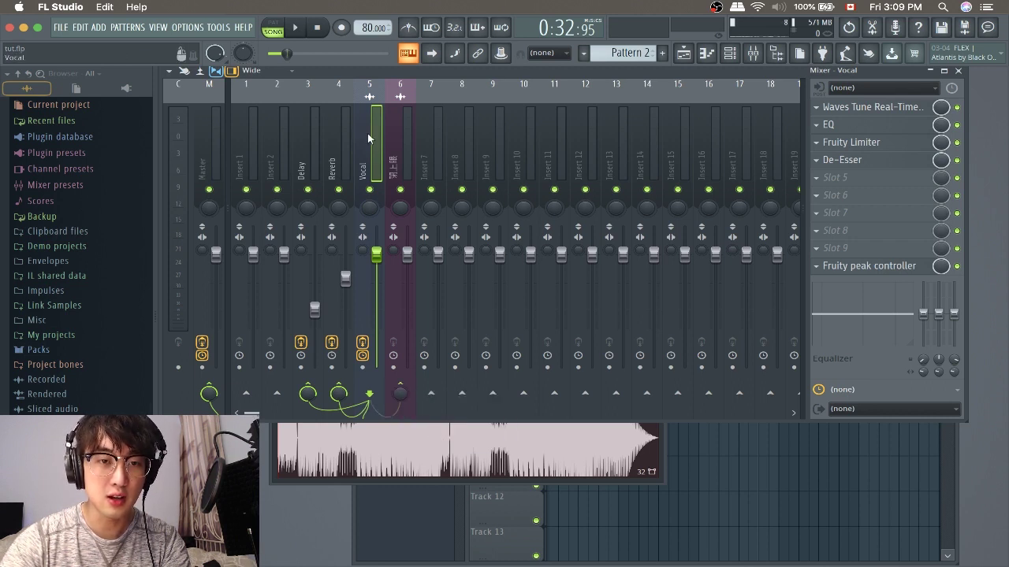
# Add Fruity Limiter to Slot 1 of the backing track's mixer track and switch it to compressor mode
pyautogui.click(407, 396)
pyautogui.click(843, 106)
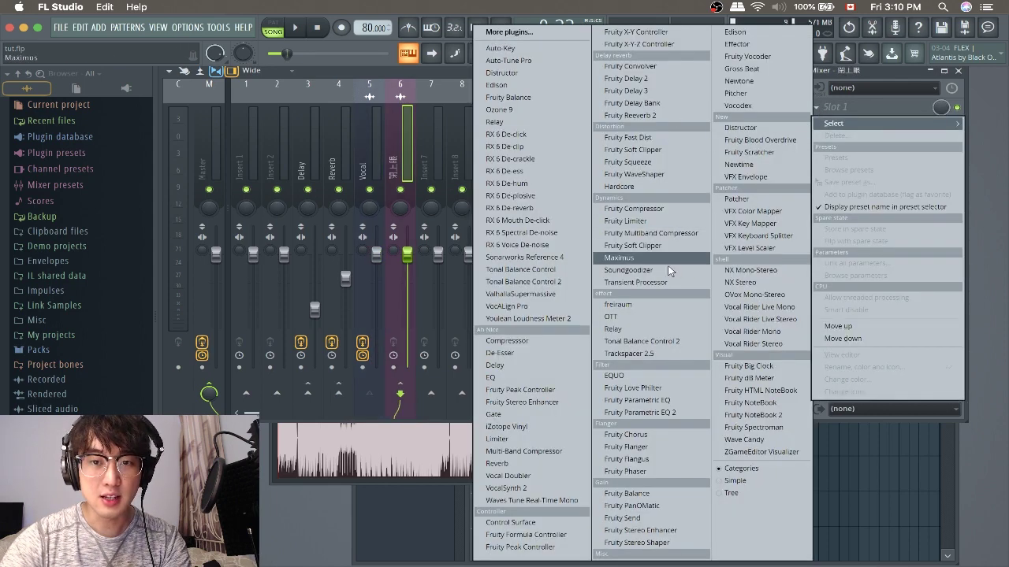
pyautogui.click(625, 220)
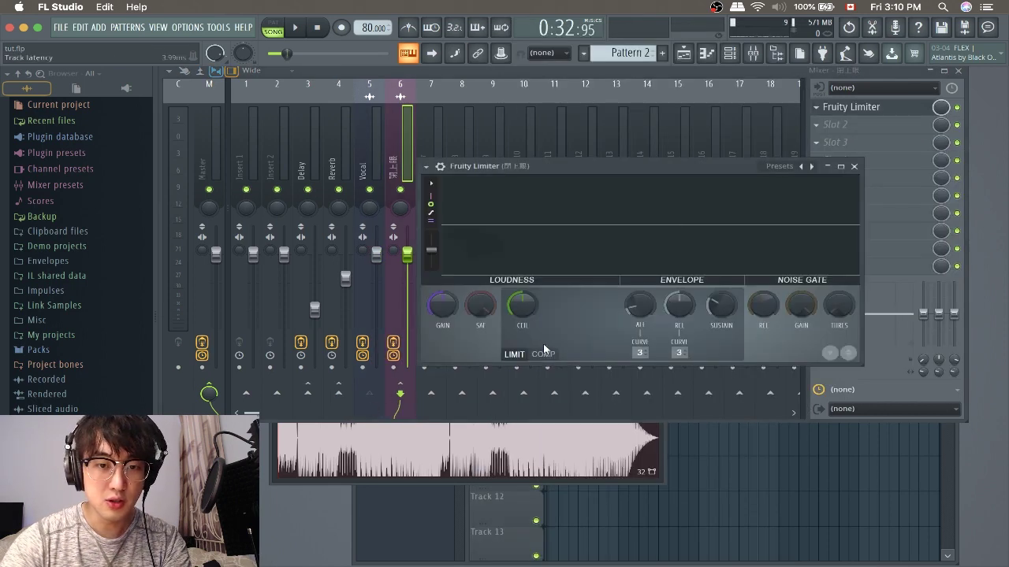
pyautogui.click(543, 354)
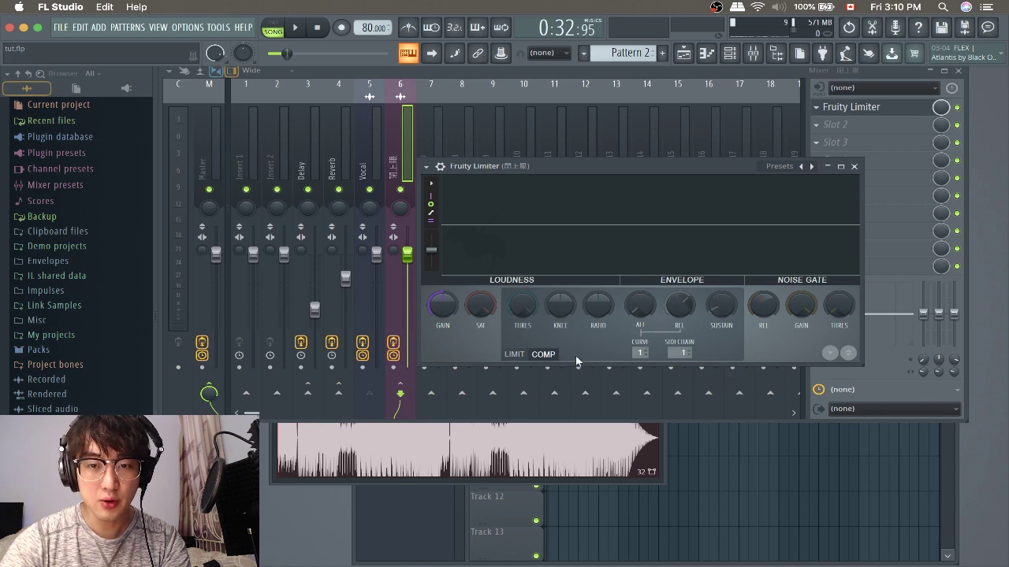
# Adjust the backing track compressor's threshold, raise its knee, set the ratio to 1.5:1 and test by playback
pyautogui.moveTo(532, 317); pyautogui.dragTo(533, 389)
pyautogui.moveTo(563, 309); pyautogui.dragTo(562, 283)
pyautogui.moveTo(600, 308); pyautogui.dragTo(600, 298)
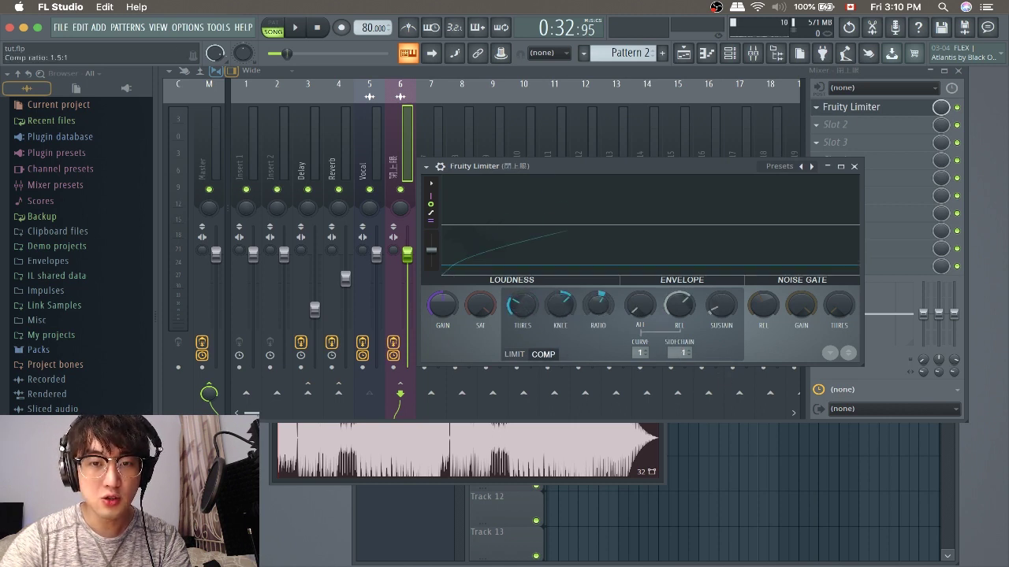
pyautogui.press('space')
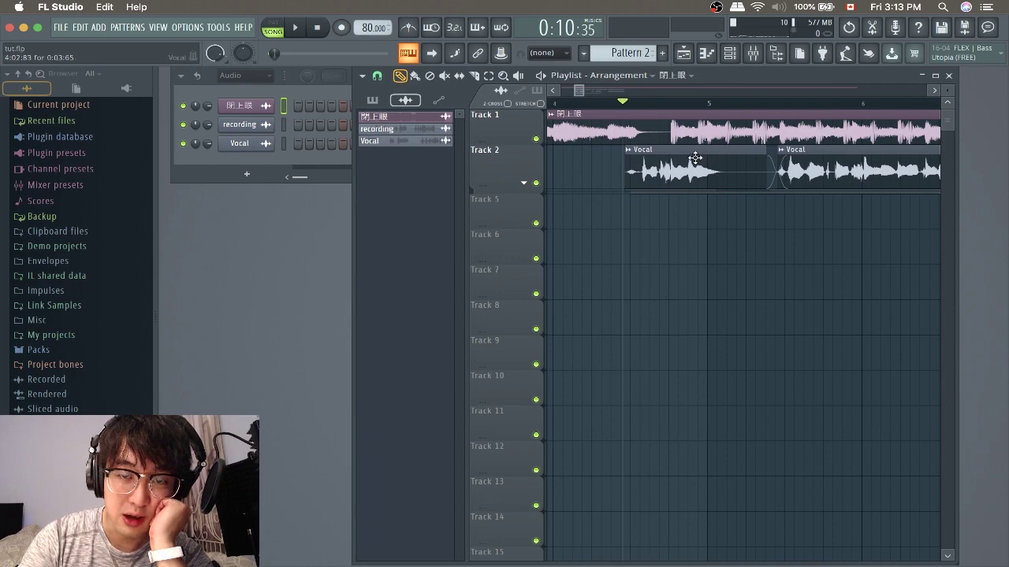
pyautogui.press('space')
pyautogui.scroll(-4, 654, 171)
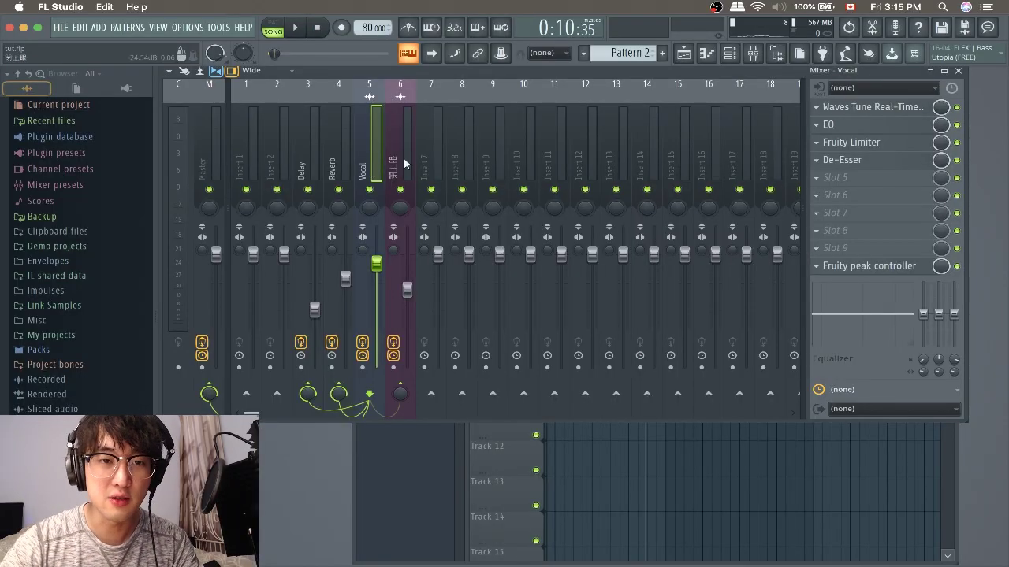
# Add an EQ to Slot 5 of the Vocal track and cut a bell band around 1158 Hz by about 4 dB during playback
pyautogui.click(834, 178)
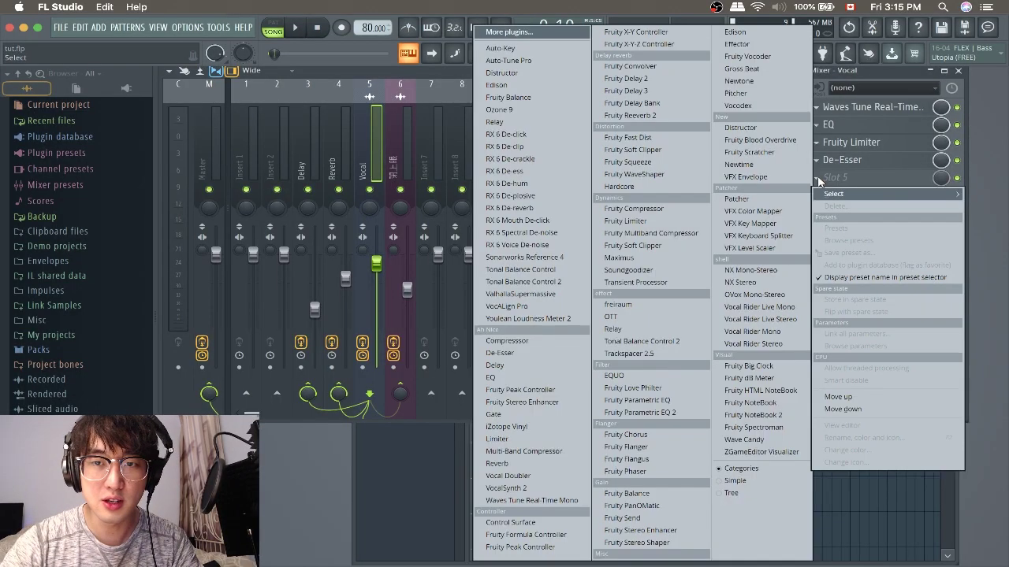
pyautogui.click(548, 377)
pyautogui.moveTo(391, 205); pyautogui.dragTo(401, 238)
pyautogui.press('space')
pyautogui.press('space')
pyautogui.scroll(-4, 402, 245)
pyautogui.press('space')
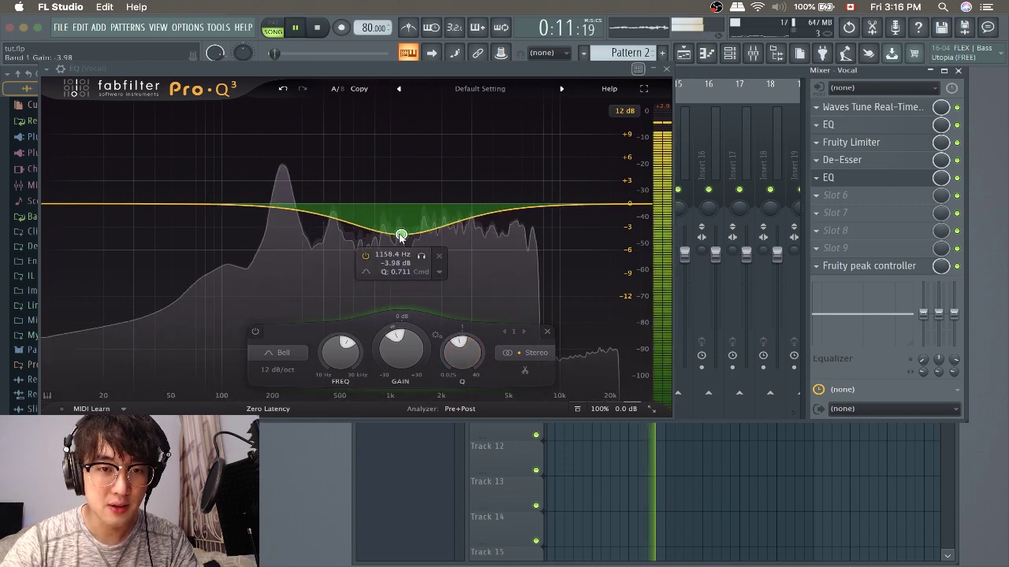
pyautogui.click(670, 70)
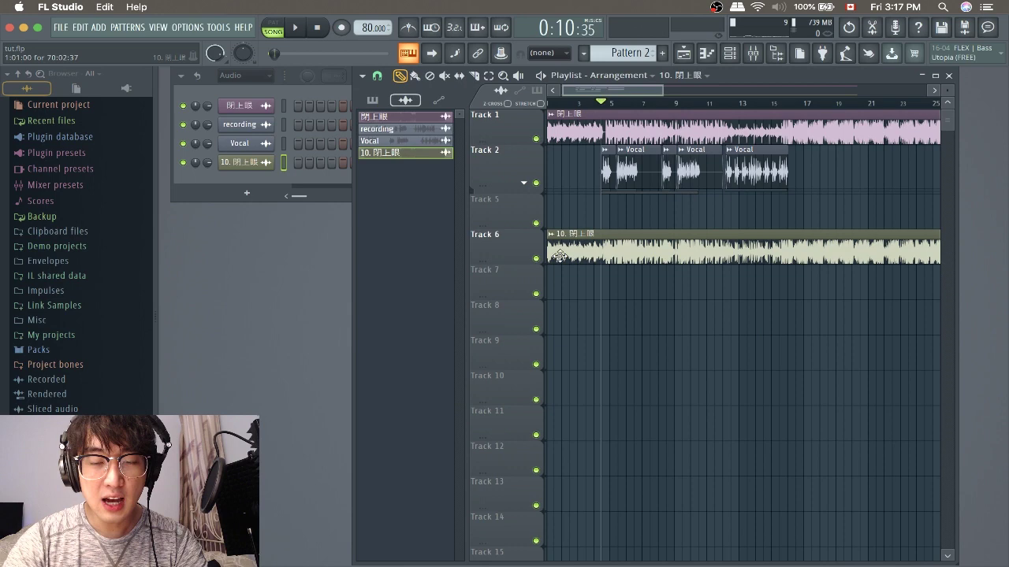
# Place the playhead just before the first Vocal clip and play the opening vocal phrases to hear the finished mix
pyautogui.scroll(-5, 575, 212)
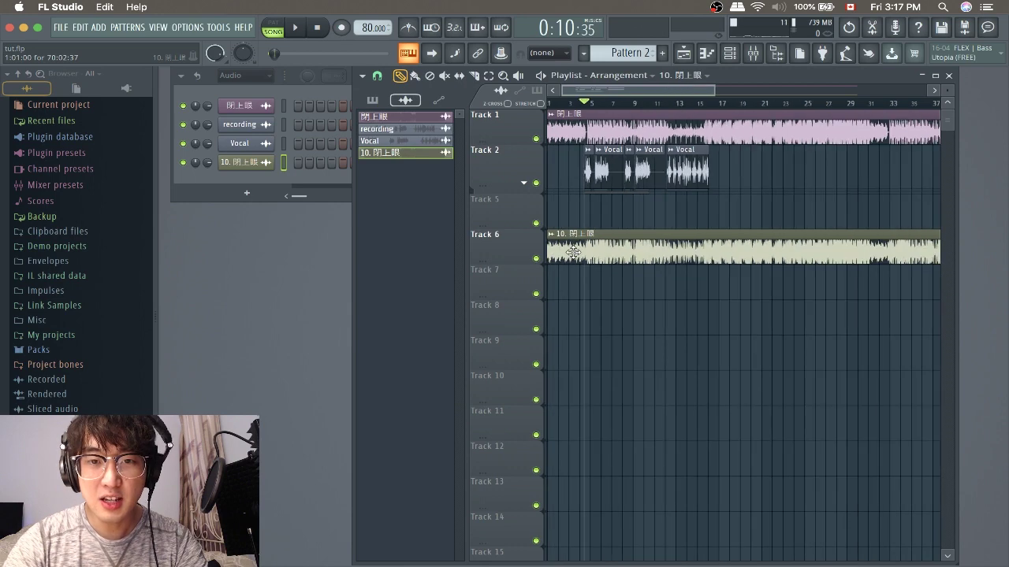
pyautogui.scroll(10, 520, 209)
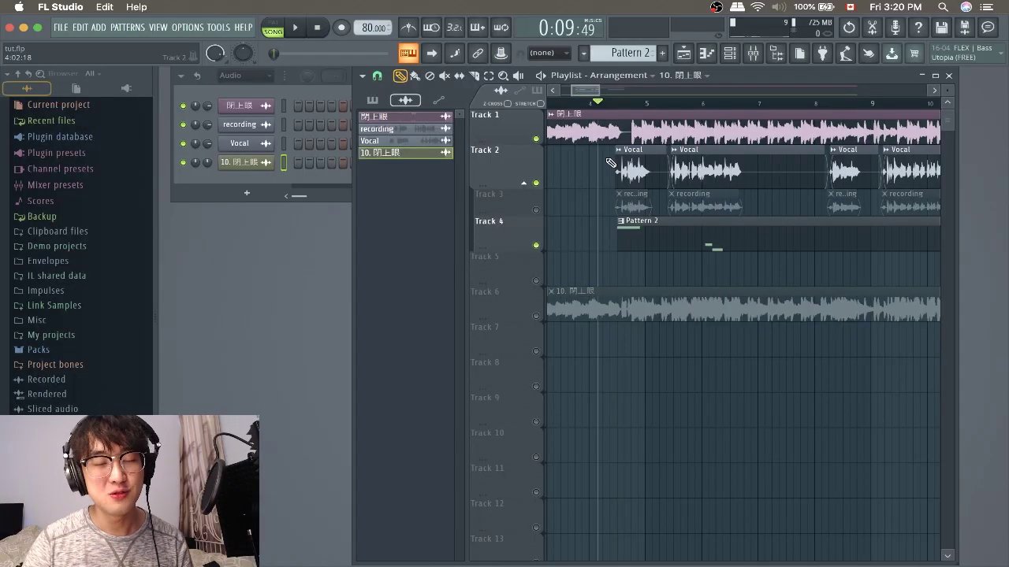
pyautogui.scroll(3, 611, 162)
pyautogui.click(625, 103)
pyautogui.scroll(-3, 638, 159)
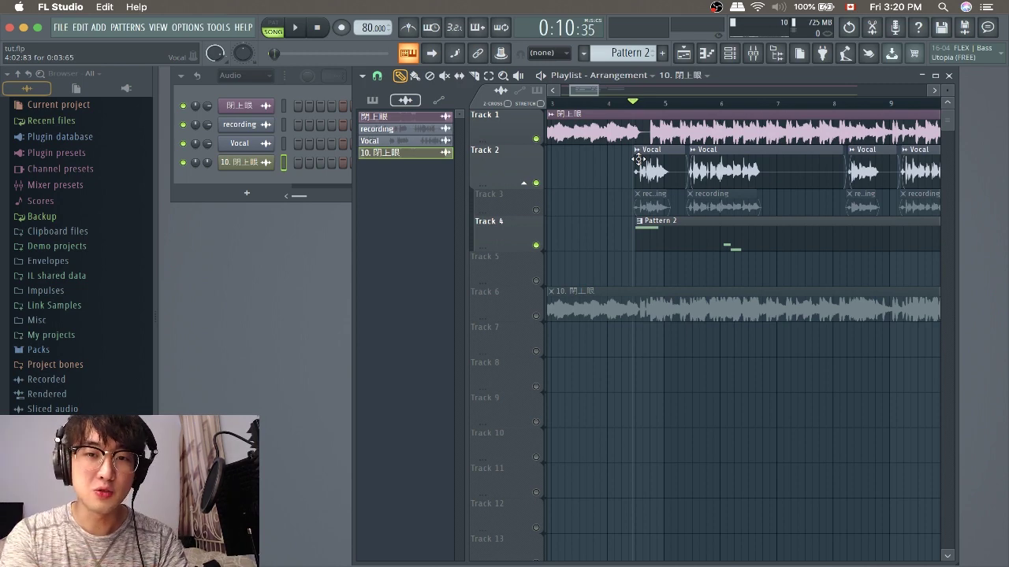
pyautogui.scroll(4, 638, 159)
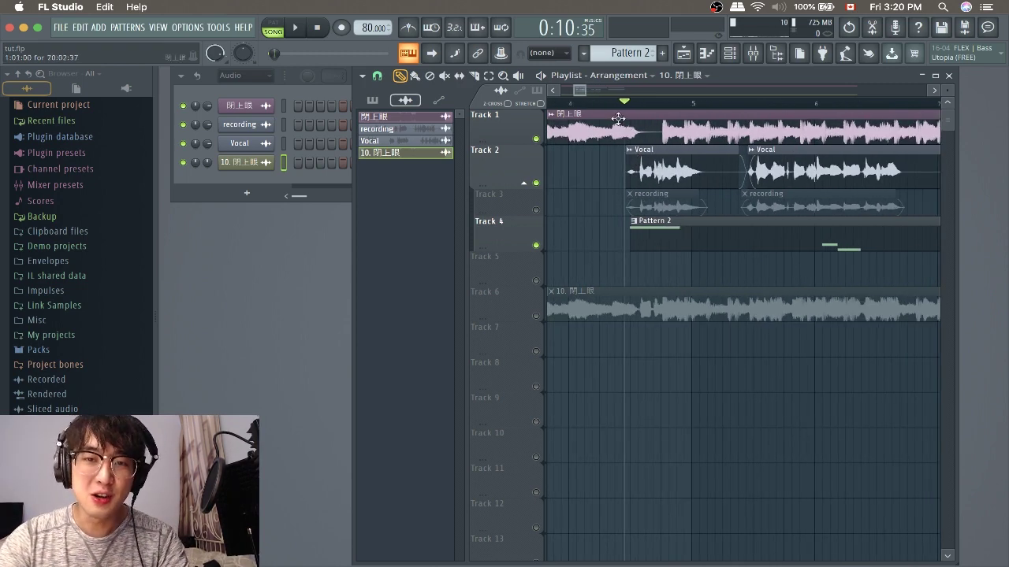
pyautogui.scroll(-1, 607, 132)
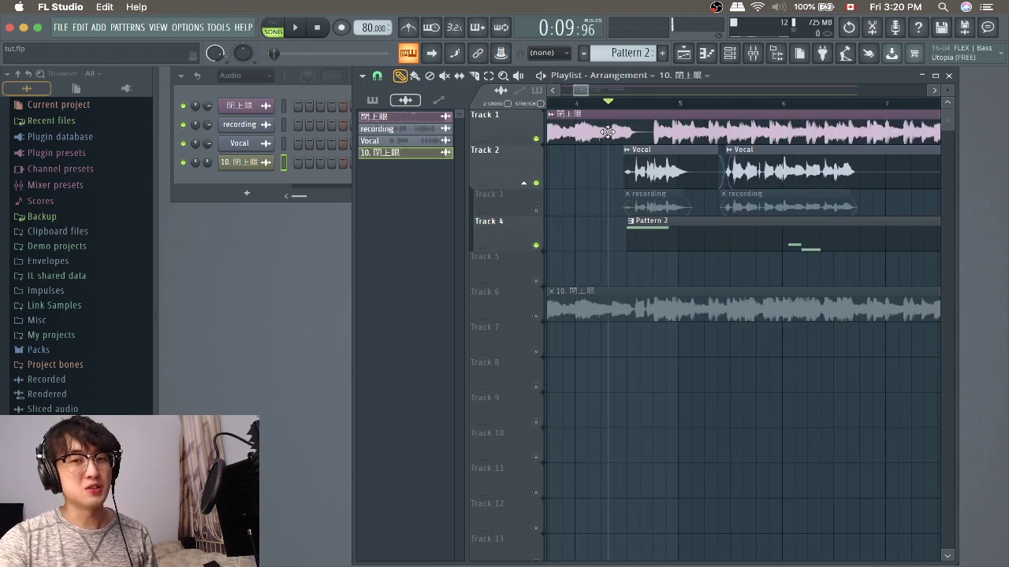
pyautogui.press('space')
pyautogui.scroll(-2, 670, 201)
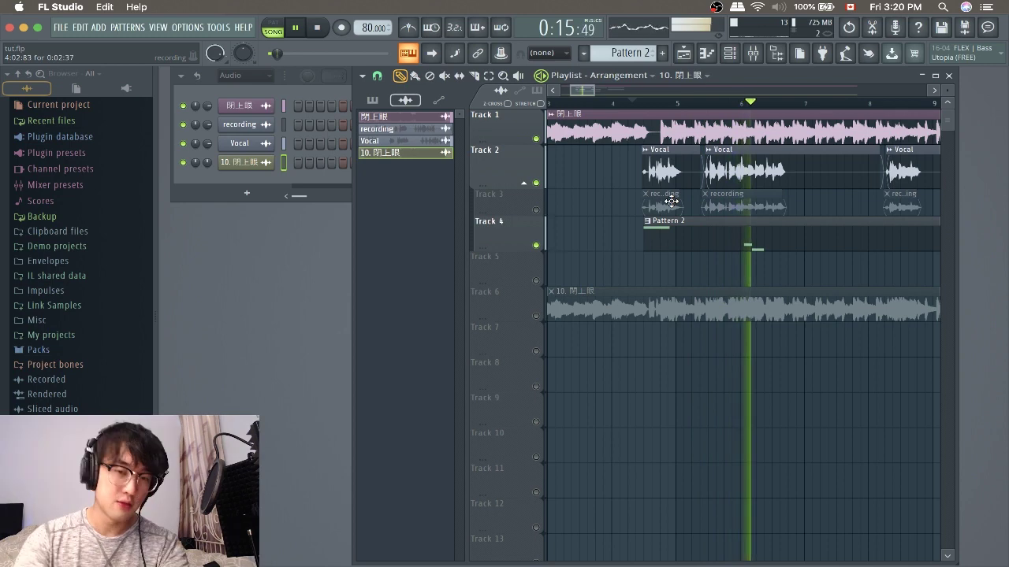
pyautogui.scroll(-3, 671, 185)
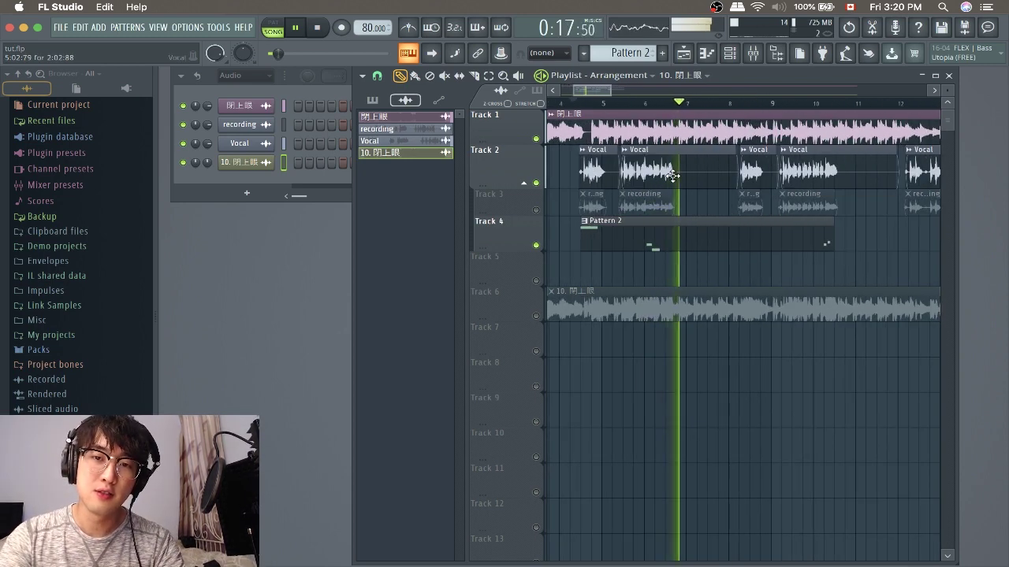
pyautogui.press('space')
pyautogui.scroll(-3, 623, 163)
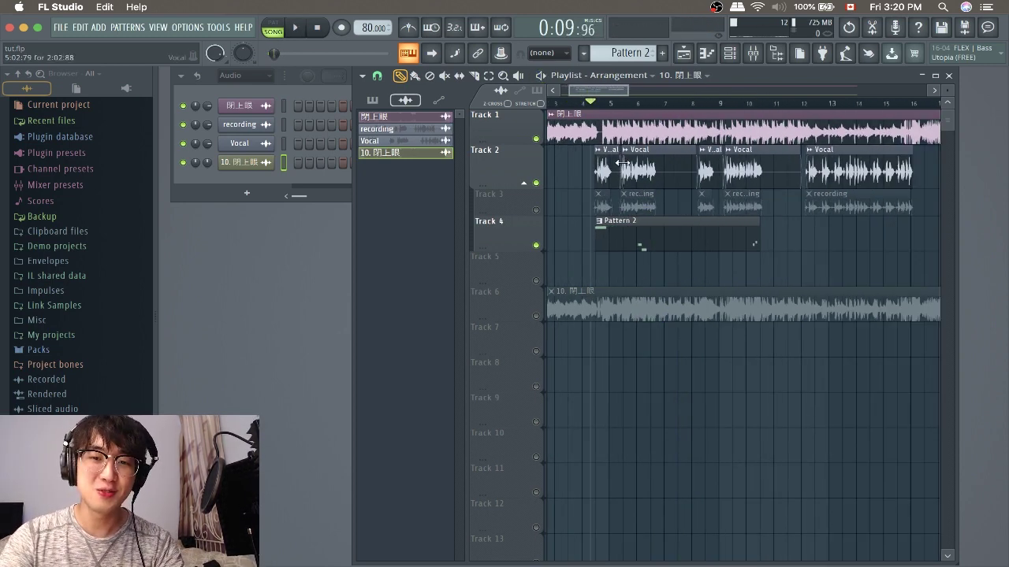